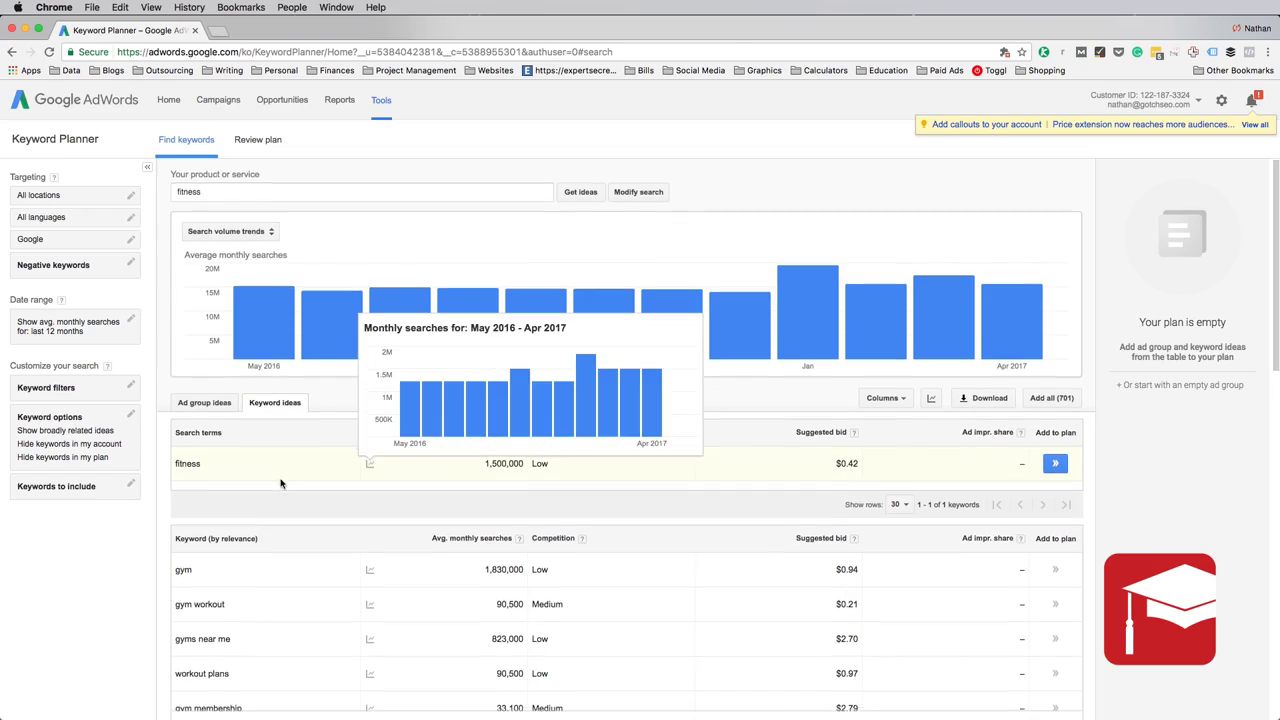
Step: Examine the keyword ideas for "fitness", comparing average monthly searches, competition and suggested bids
scroll(316, 495, down, 3)
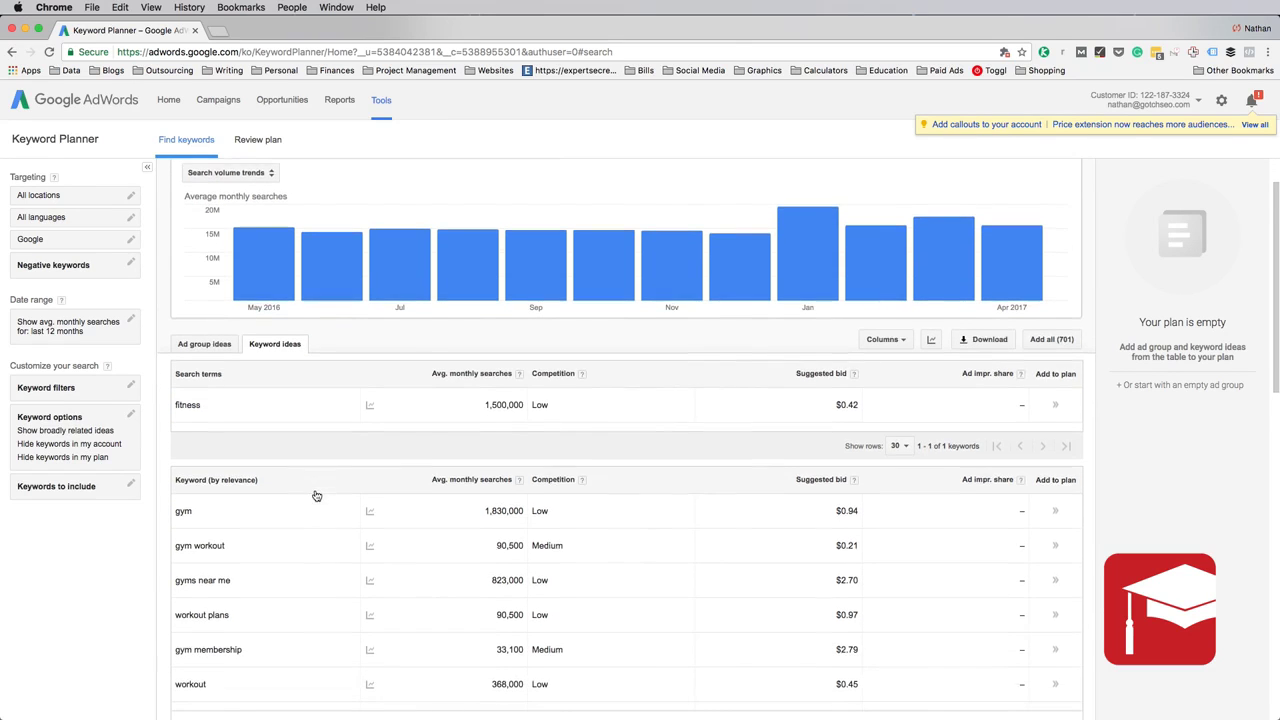
scroll(322, 490, down, 2)
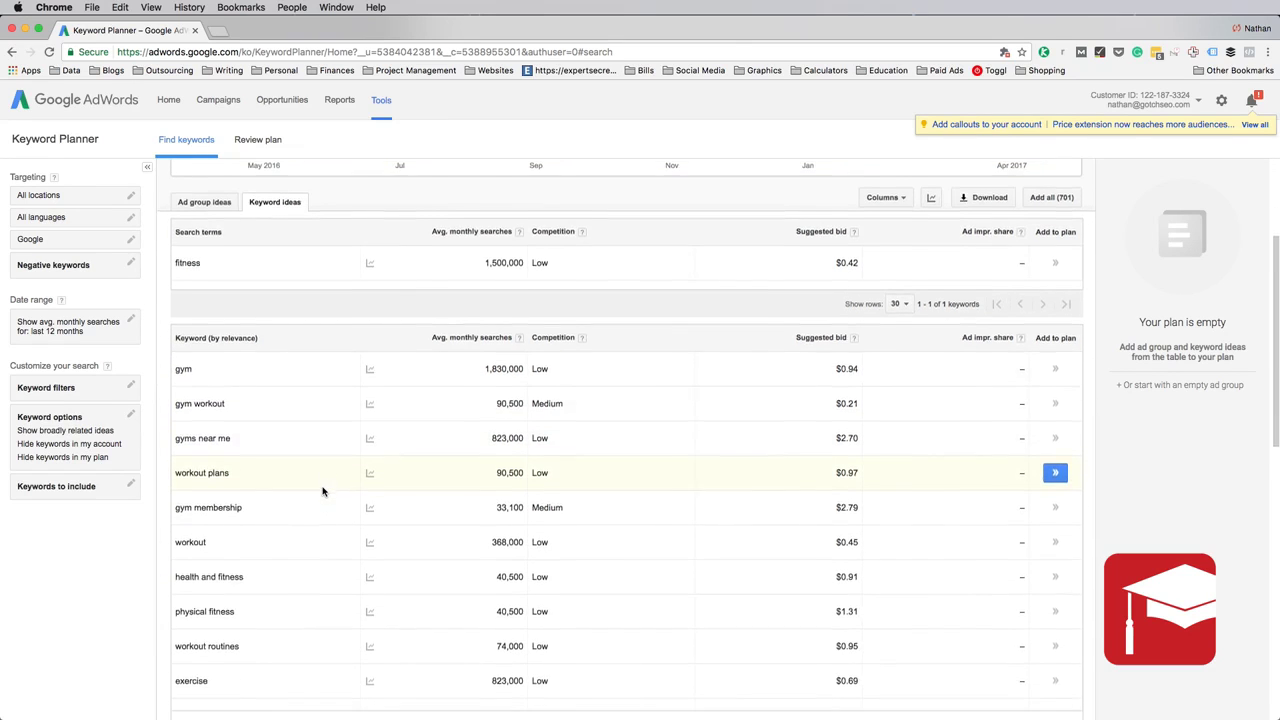
scroll(322, 490, down, 2)
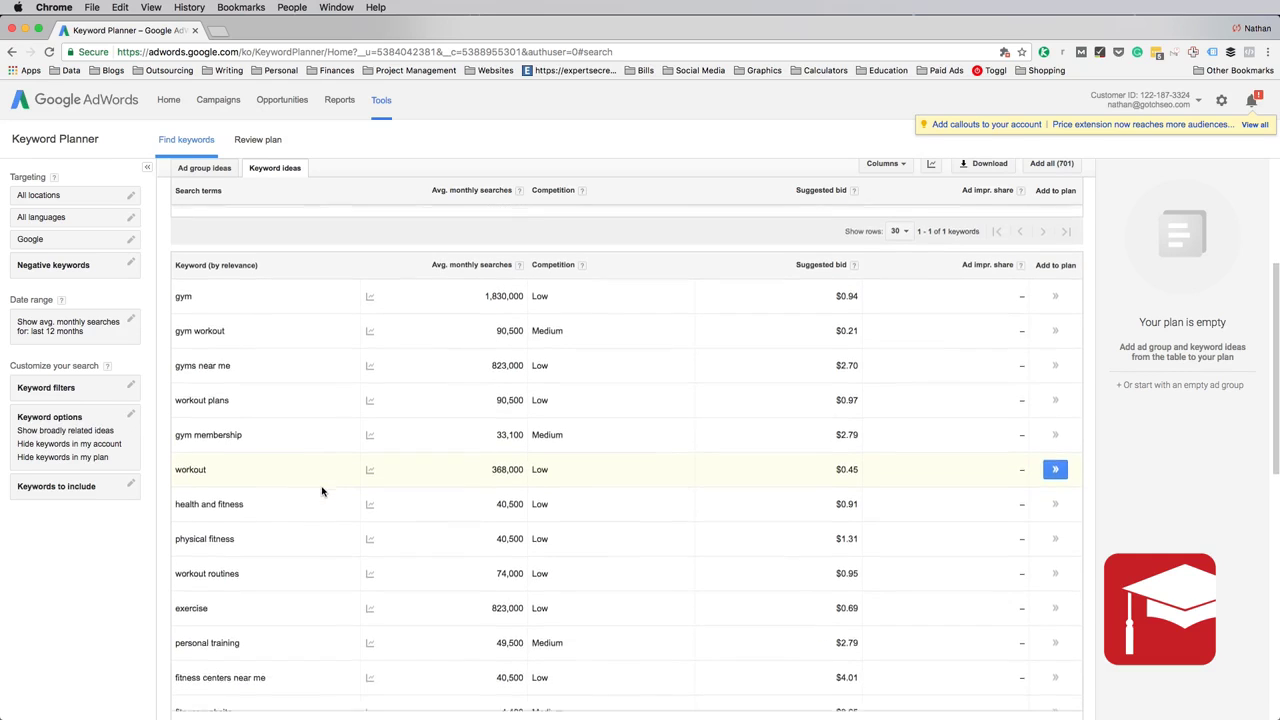
scroll(322, 490, down, 2)
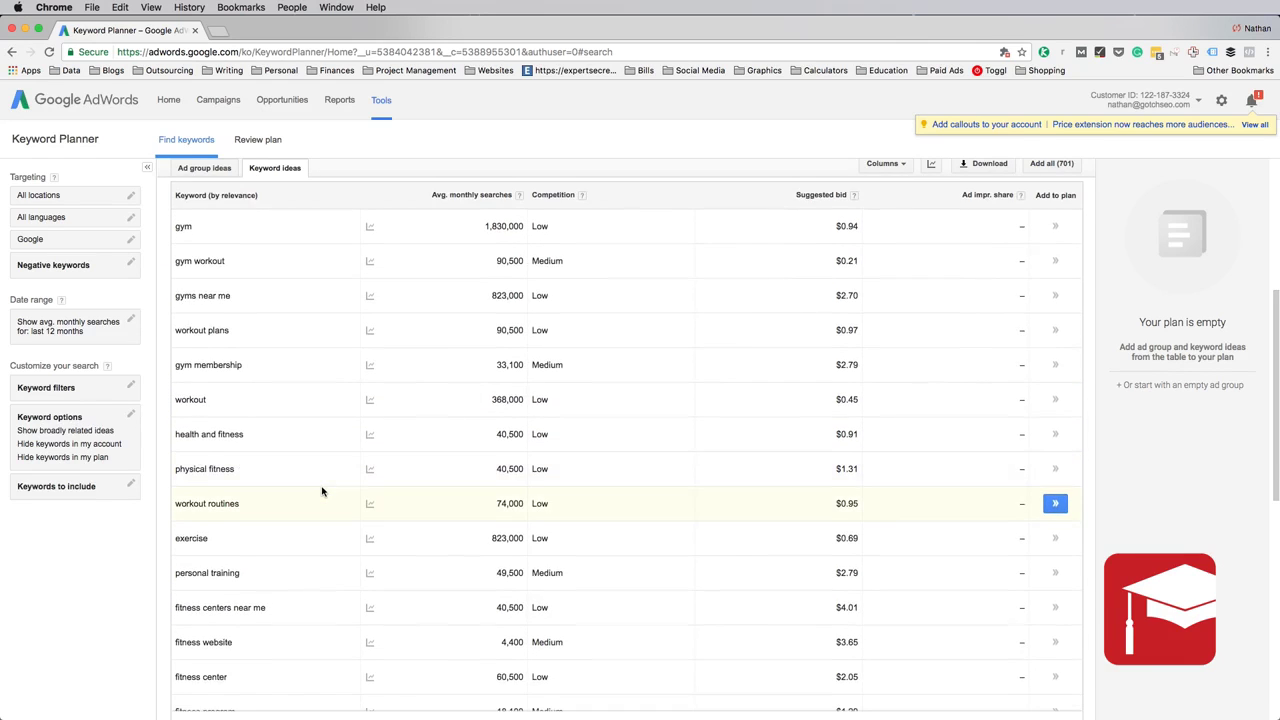
scroll(322, 490, down, 2)
scroll(322, 490, down, 3)
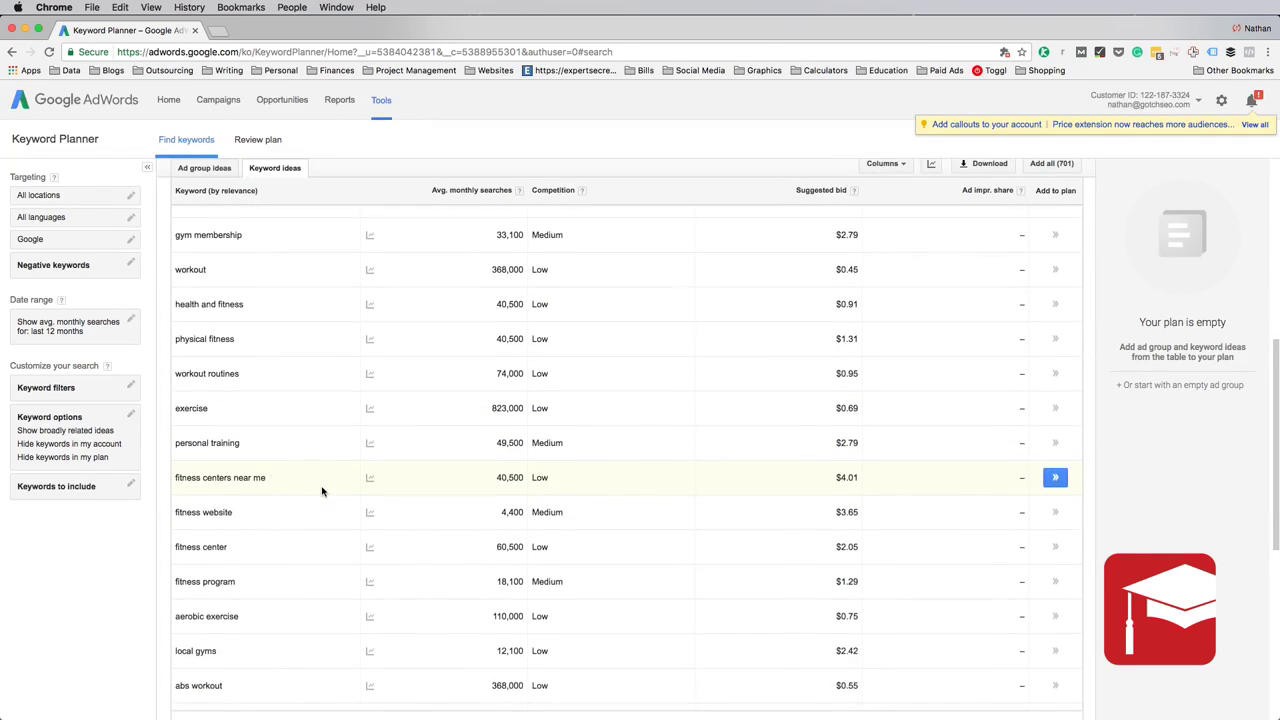
scroll(322, 491, up, 2)
scroll(322, 491, up, 6)
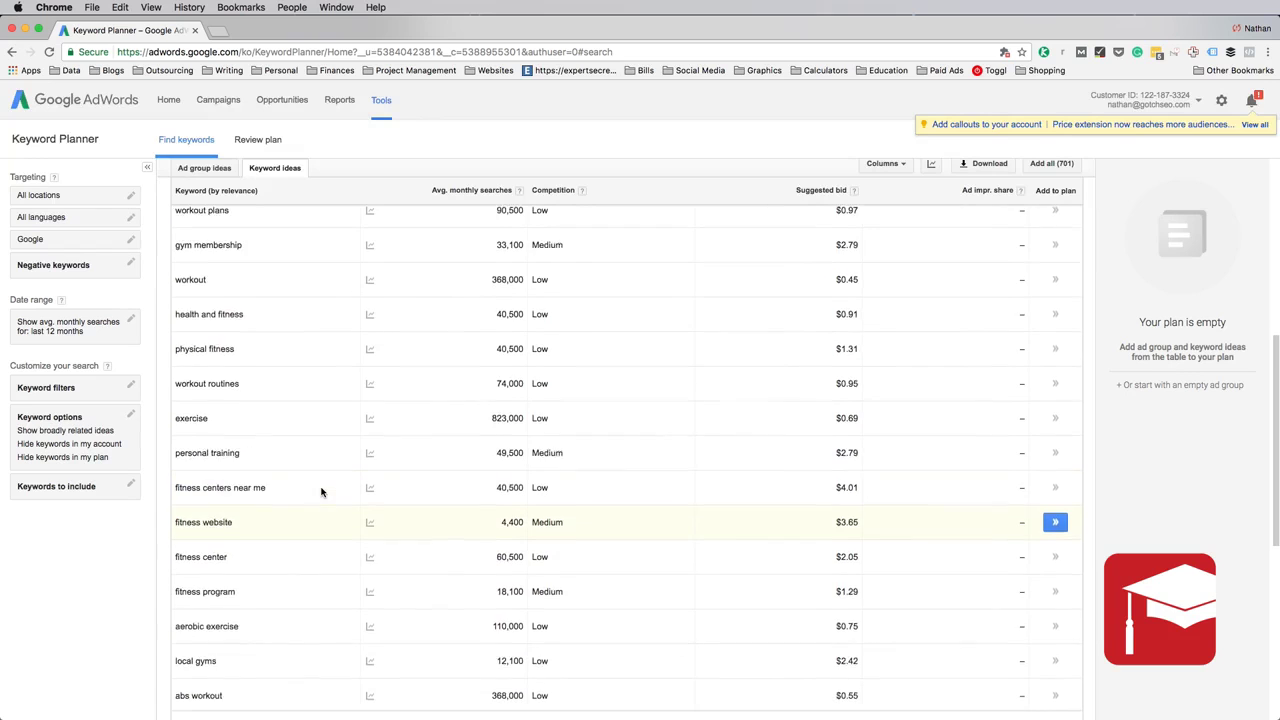
scroll(322, 491, down, 6)
scroll(322, 491, down, 4)
scroll(322, 491, down, 8)
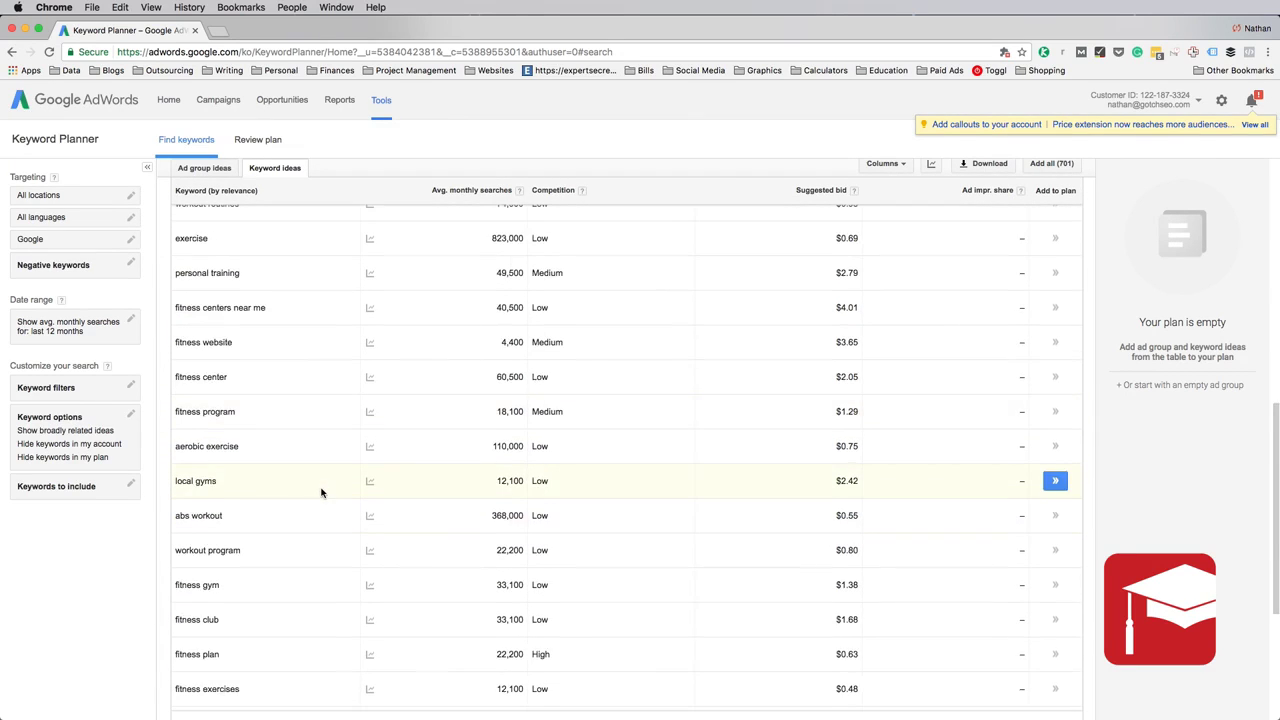
scroll(321, 491, down, 3)
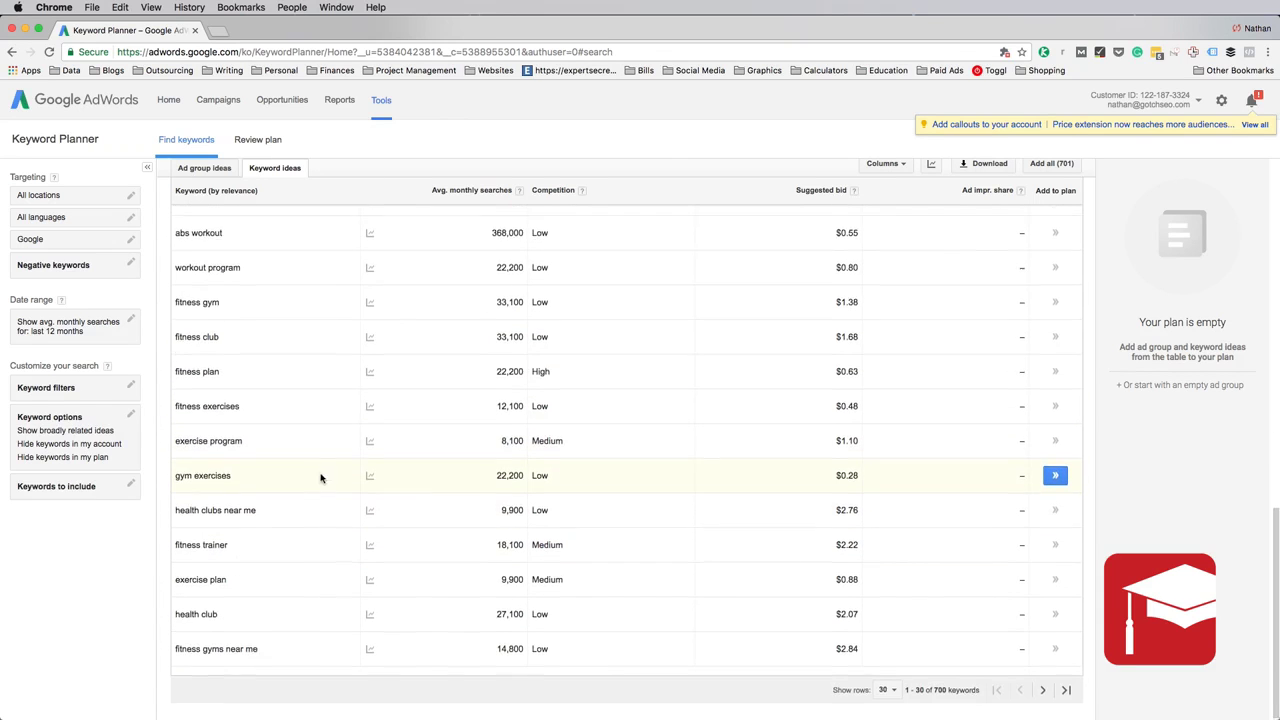
Step: Get keyword ideas for the more specific search term "fitness tips"
scroll(320, 491, up, 15)
click(236, 193)
text(tips)
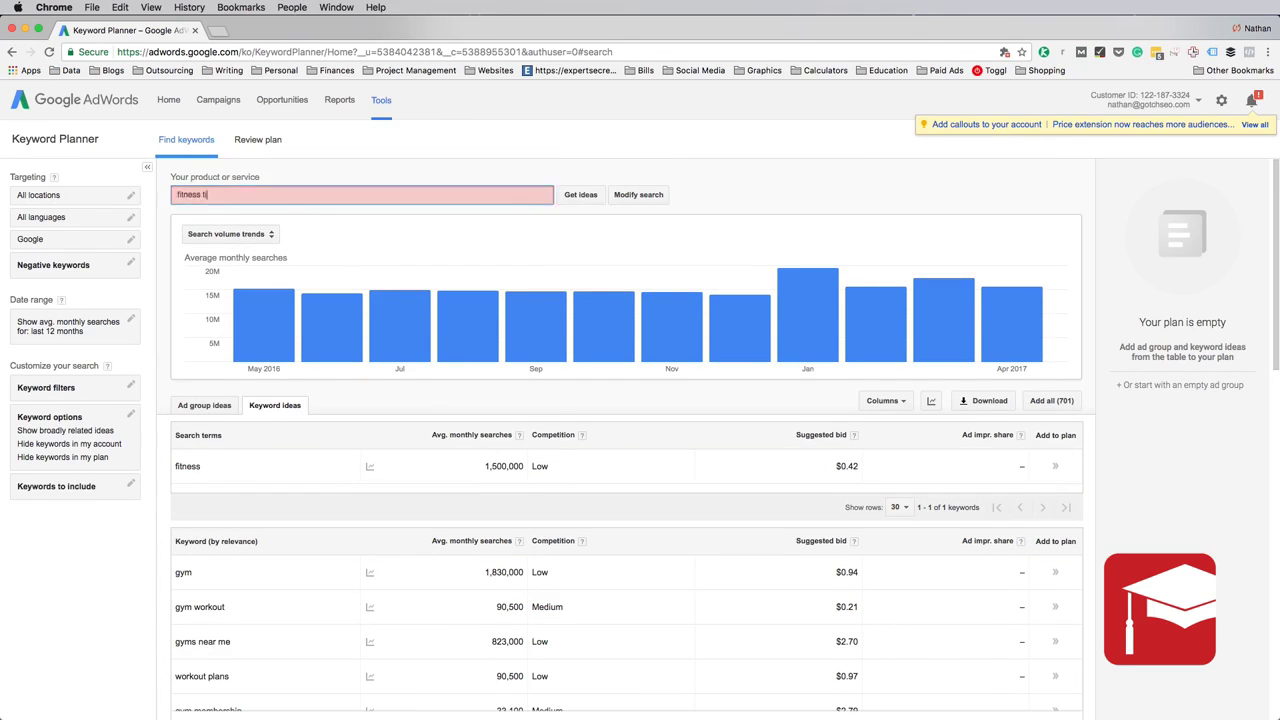
click(575, 196)
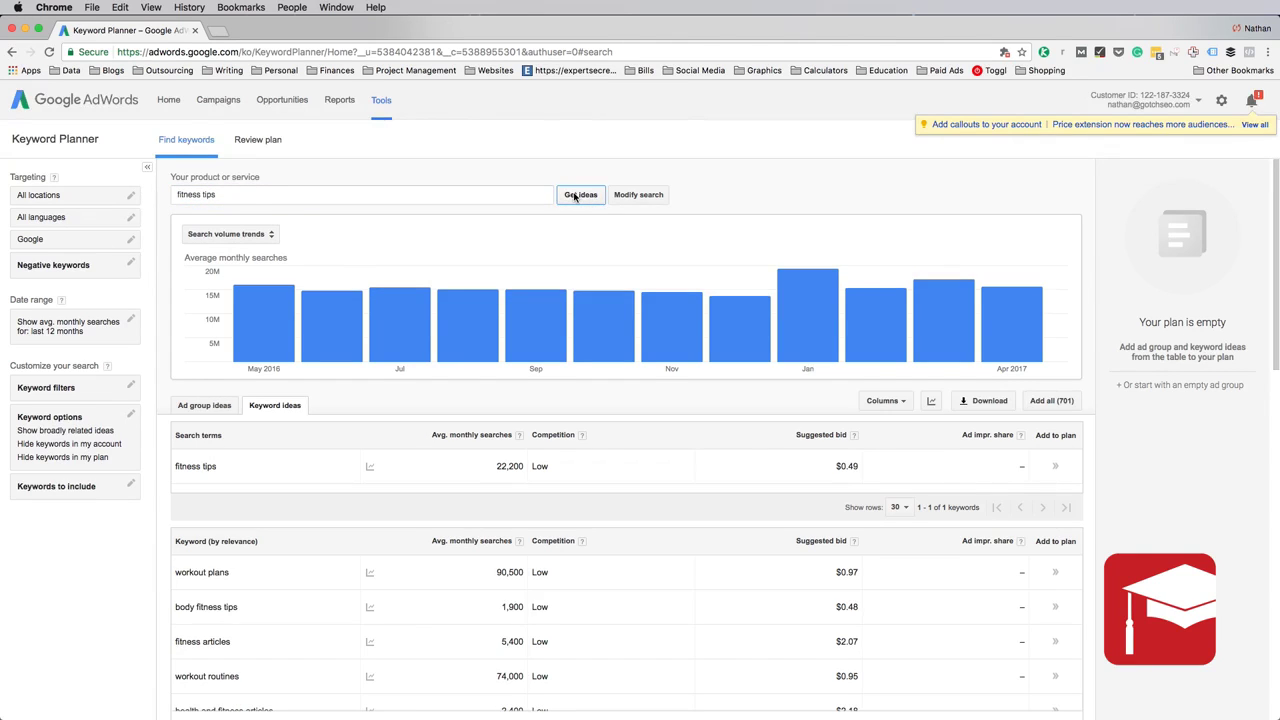
Step: Examine the keyword ideas related to "fitness tips" for longer, more specific phrases and their monthly search volumes
scroll(437, 460, down, 4)
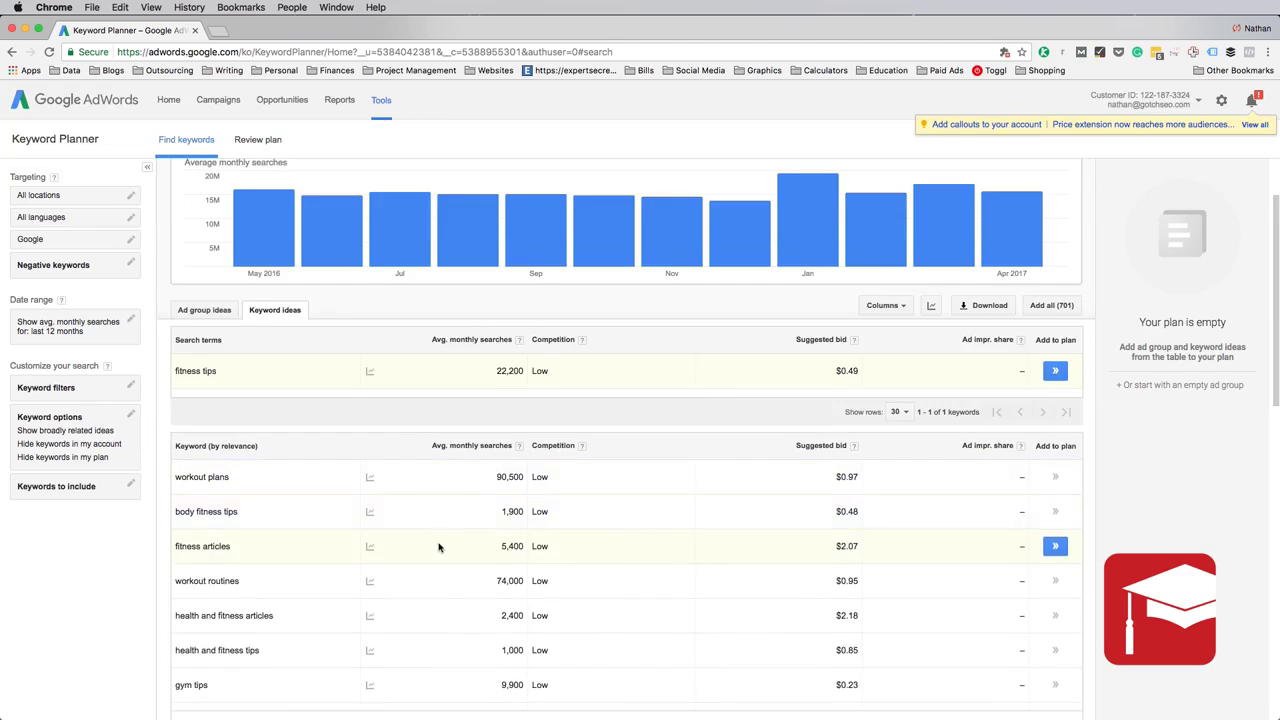
scroll(437, 557, down, 3)
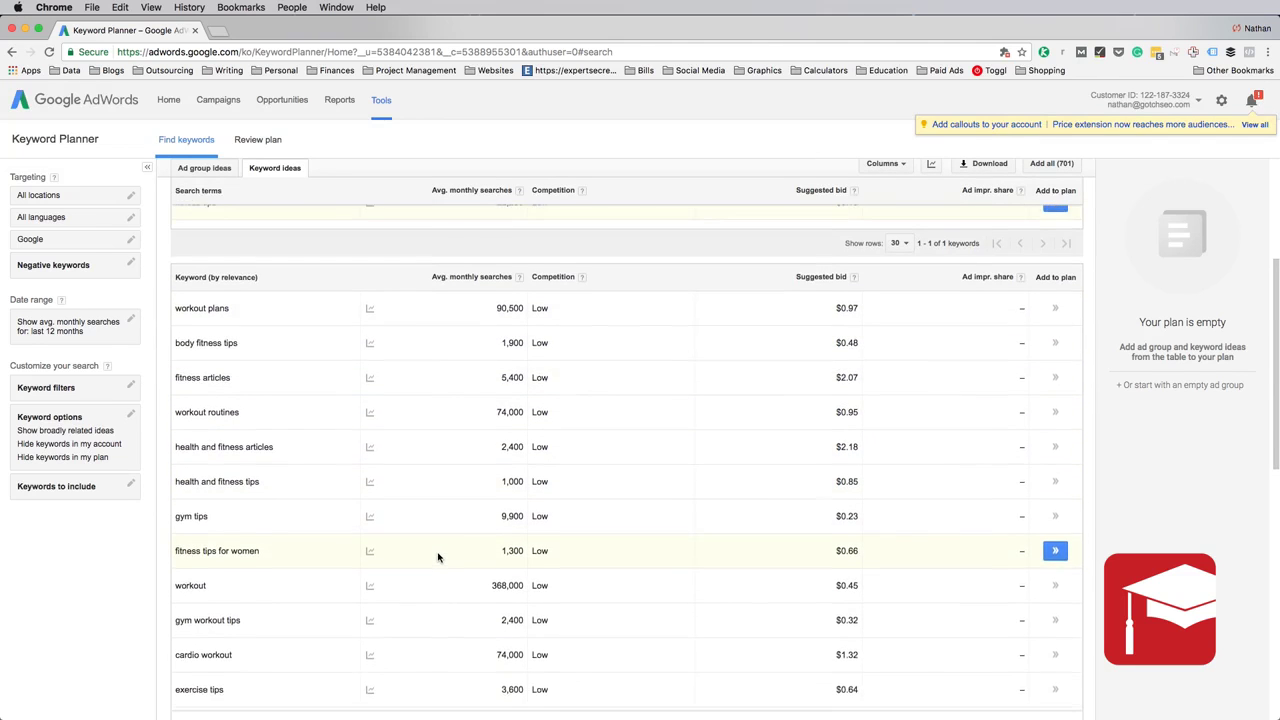
scroll(437, 557, down, 2)
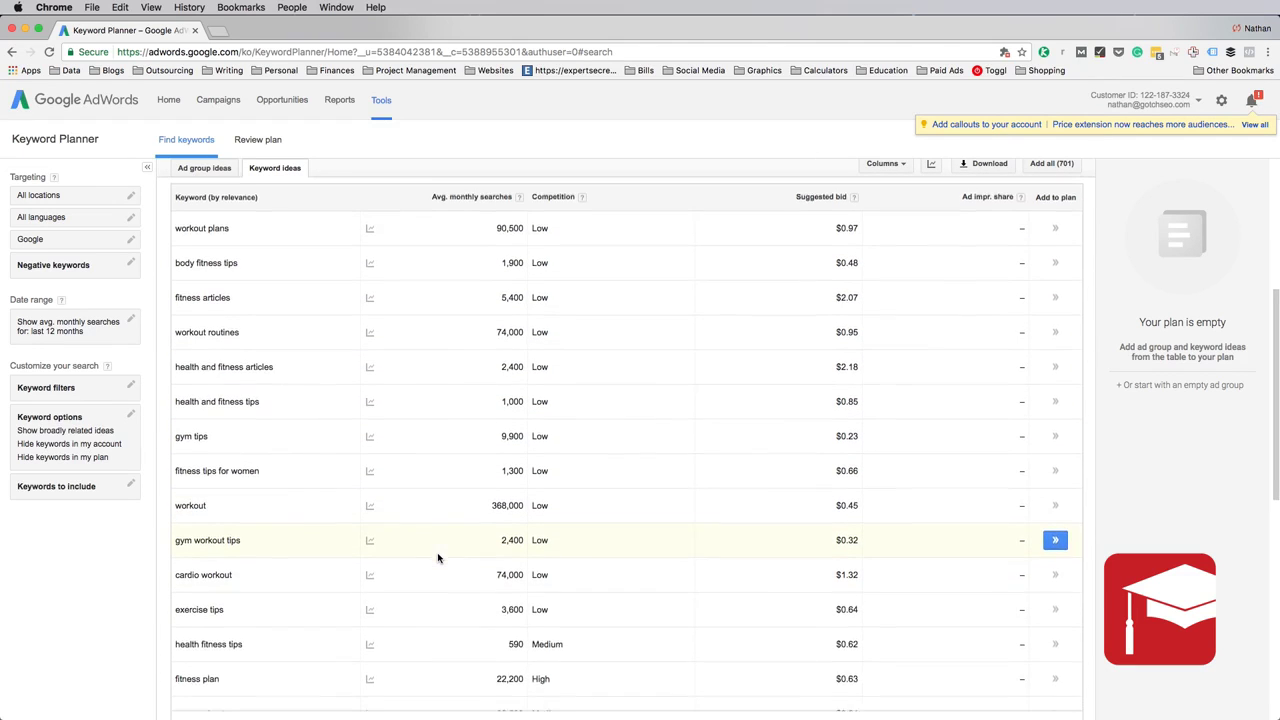
scroll(437, 557, down, 3)
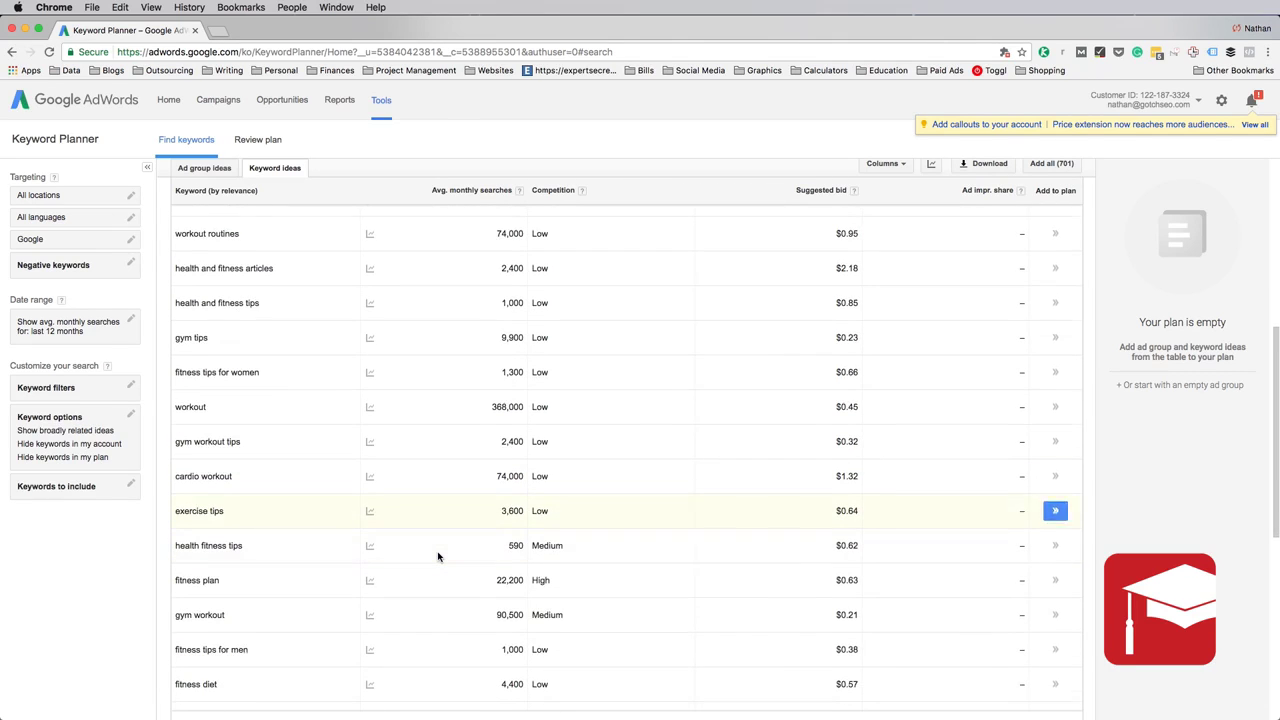
scroll(437, 557, down, 1)
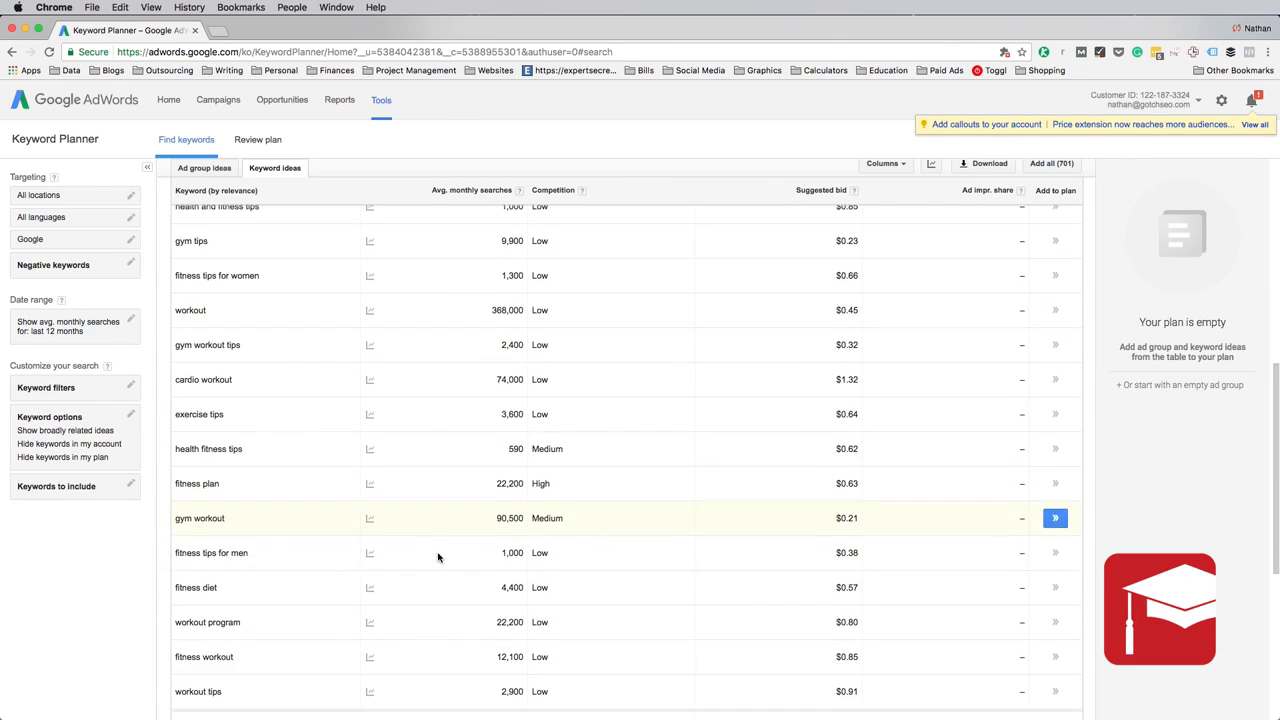
scroll(307, 518, down, 3)
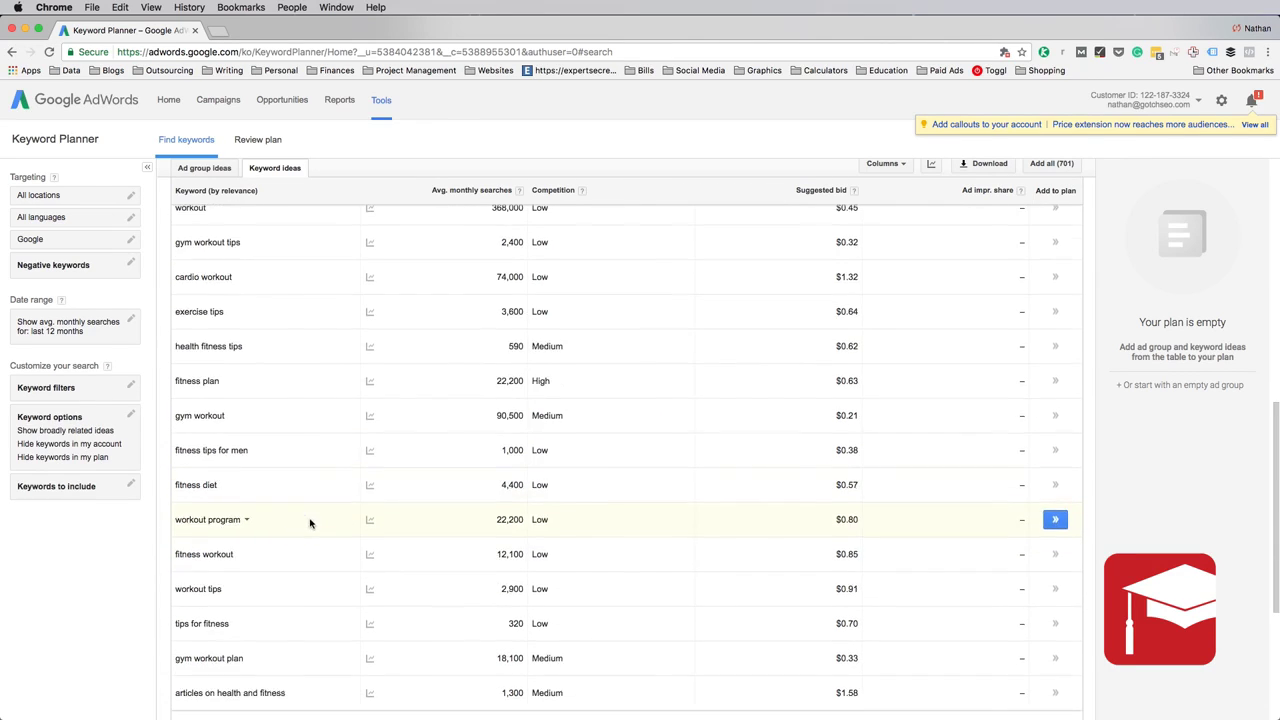
scroll(312, 530, down, 4)
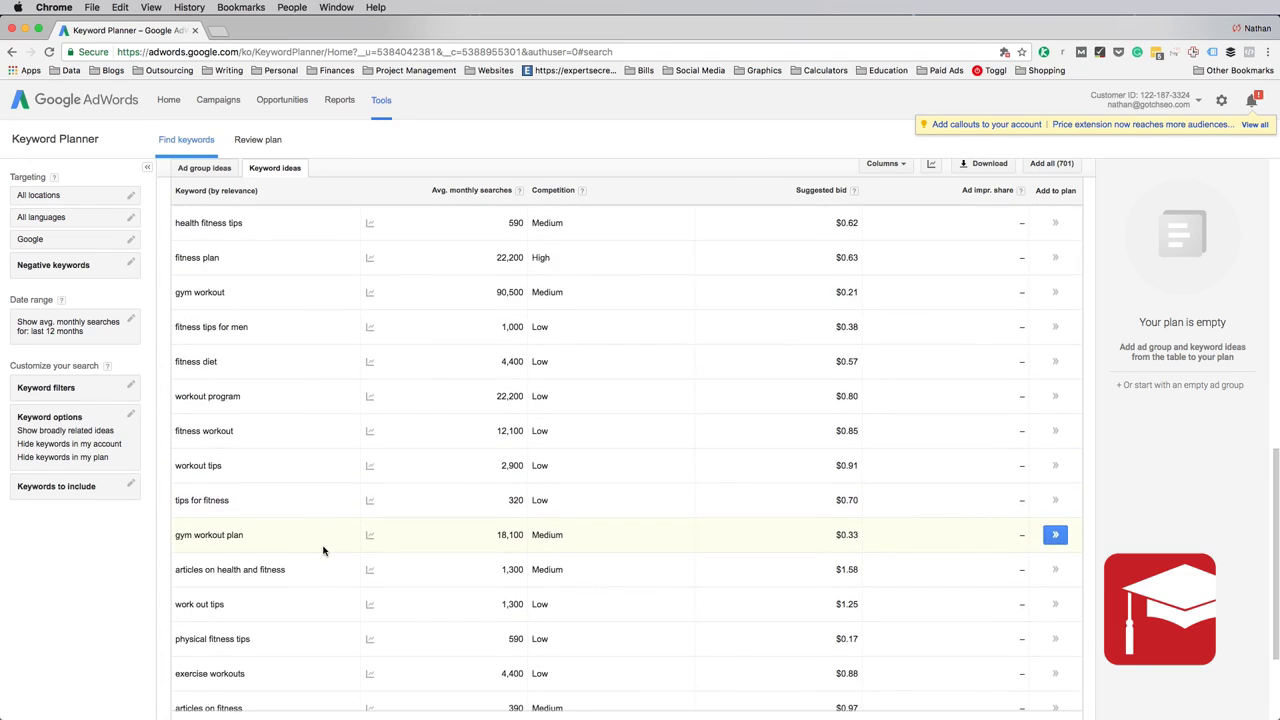
scroll(324, 550, down, 5)
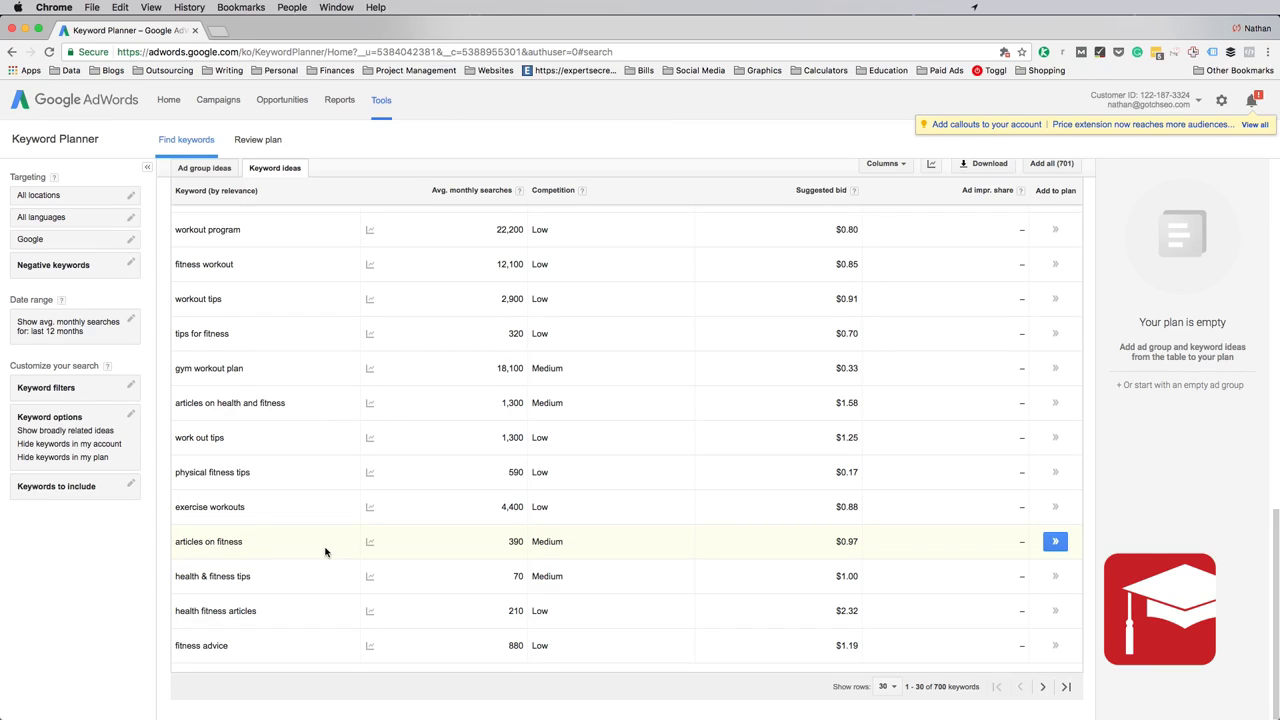
scroll(322, 565, up, 5)
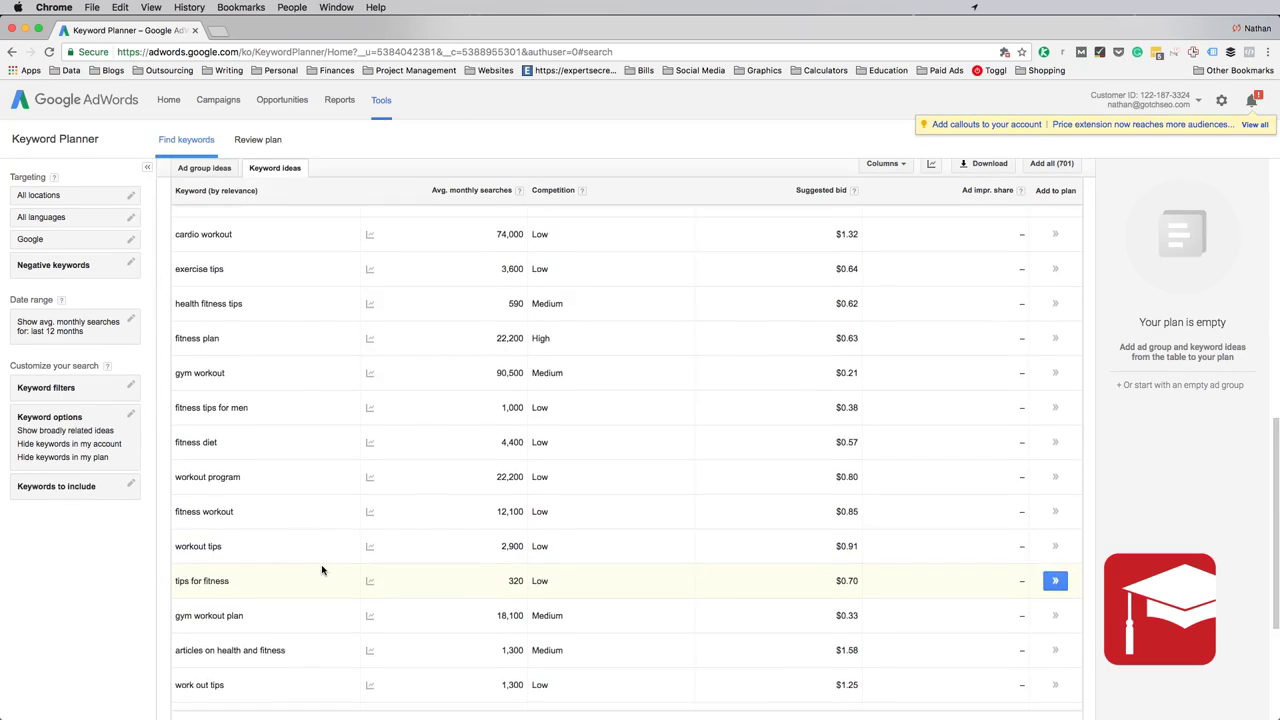
scroll(319, 570, up, 5)
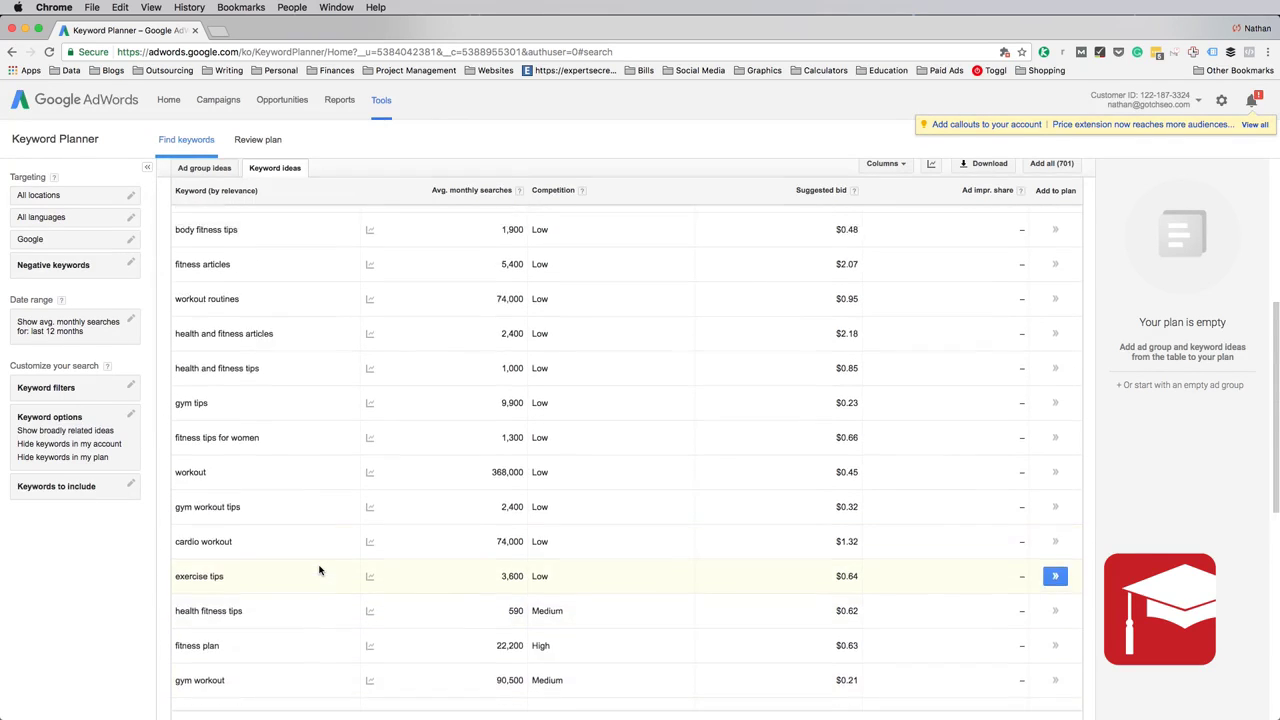
scroll(319, 570, up, 3)
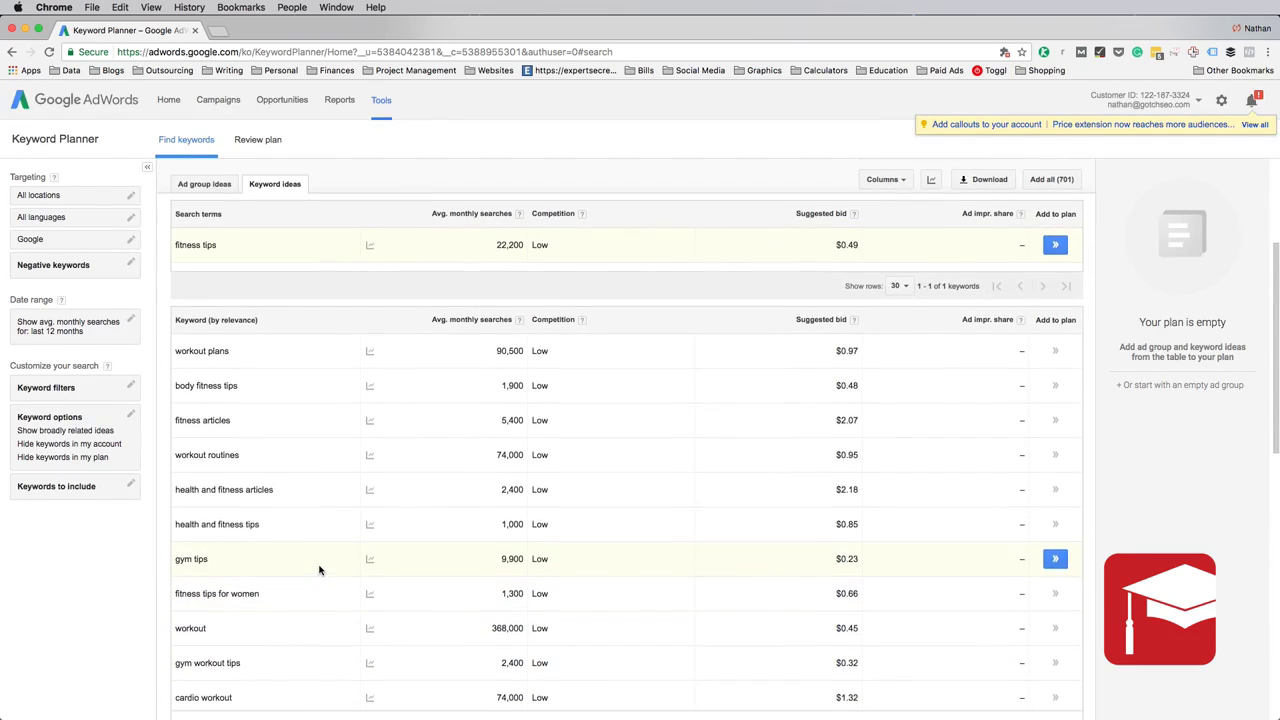
scroll(319, 570, up, 2)
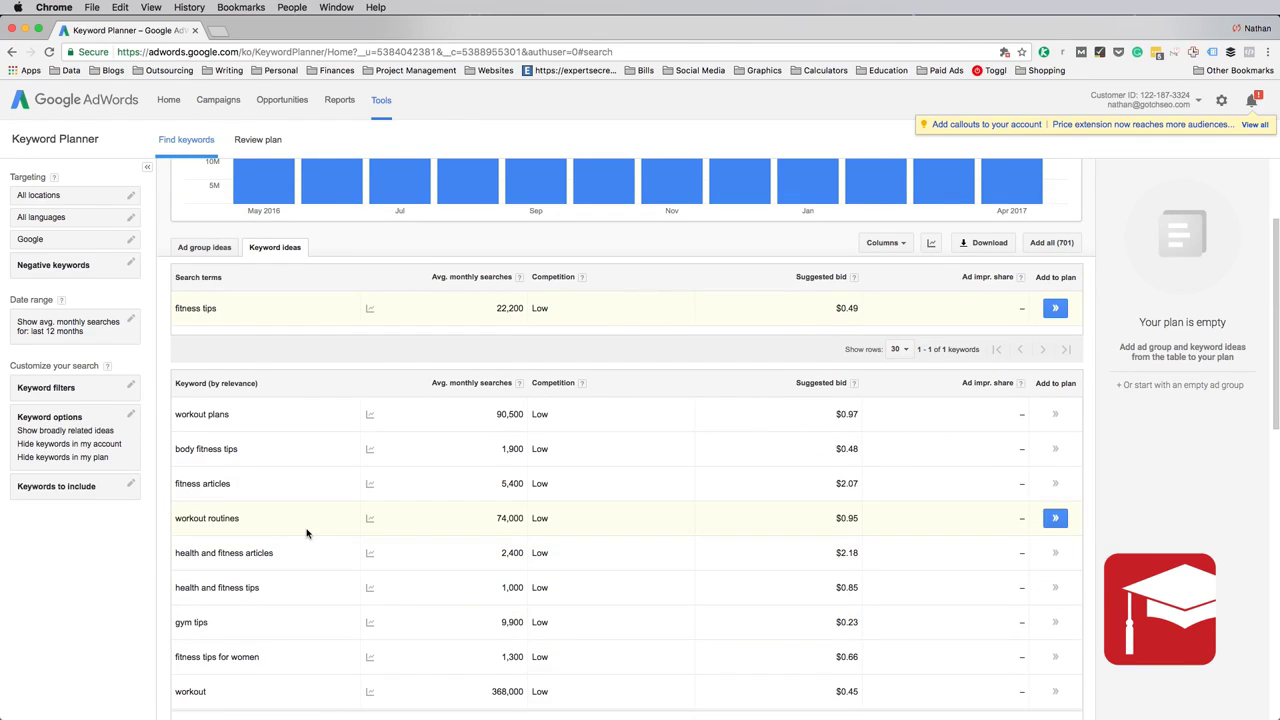
scroll(308, 532, up, 5)
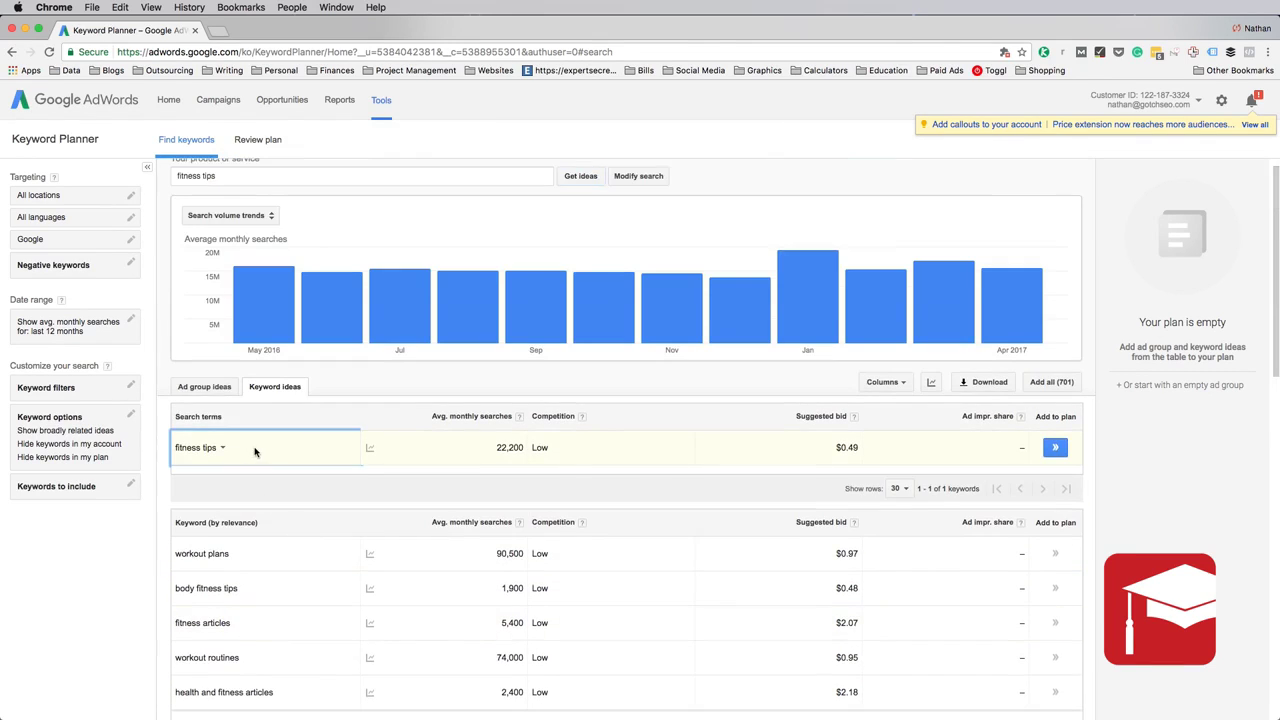
scroll(270, 470, up, 1)
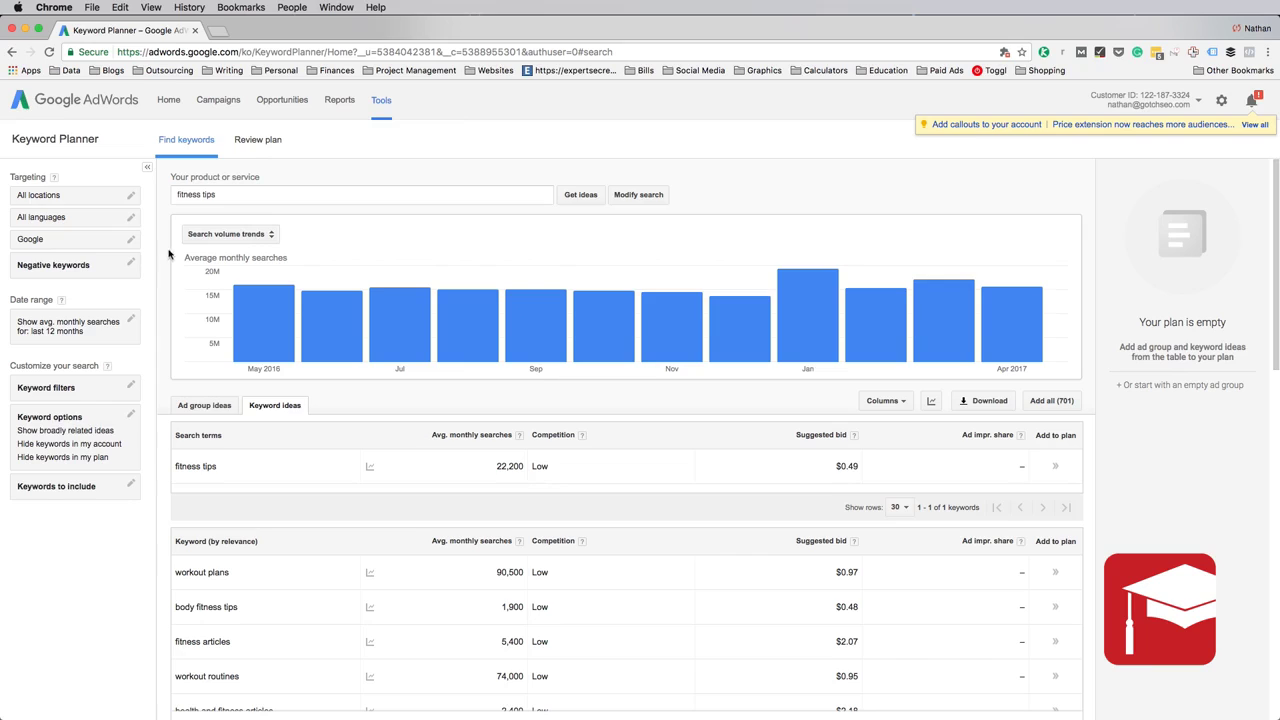
Step: Change the location targeting from all locations to the city of St. Louis, Missouri, United States, and save it
click(131, 198)
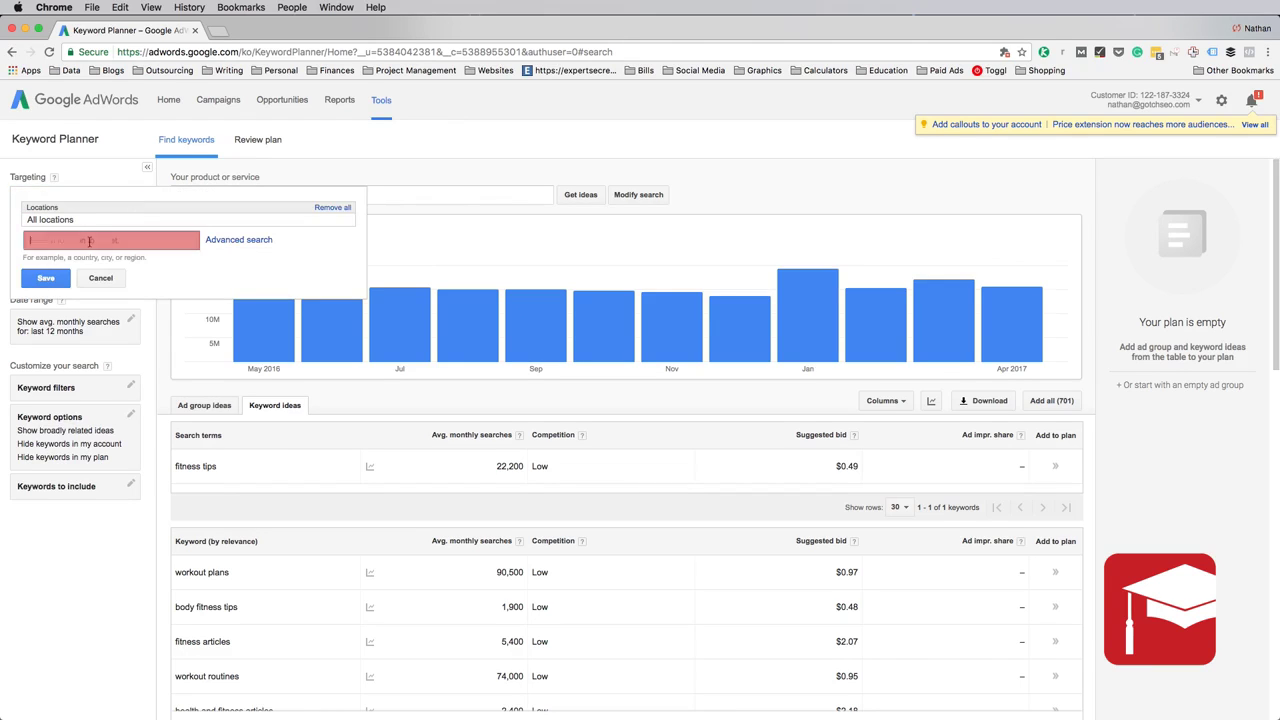
text(st)
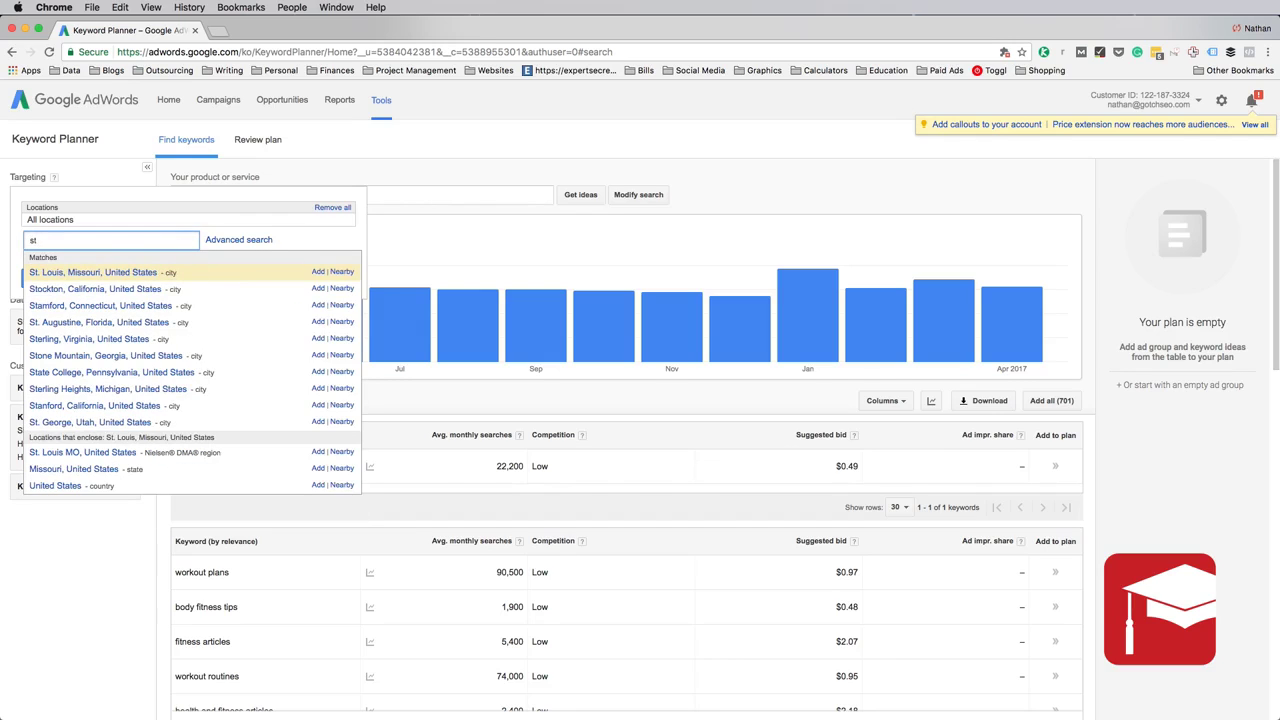
click(108, 274)
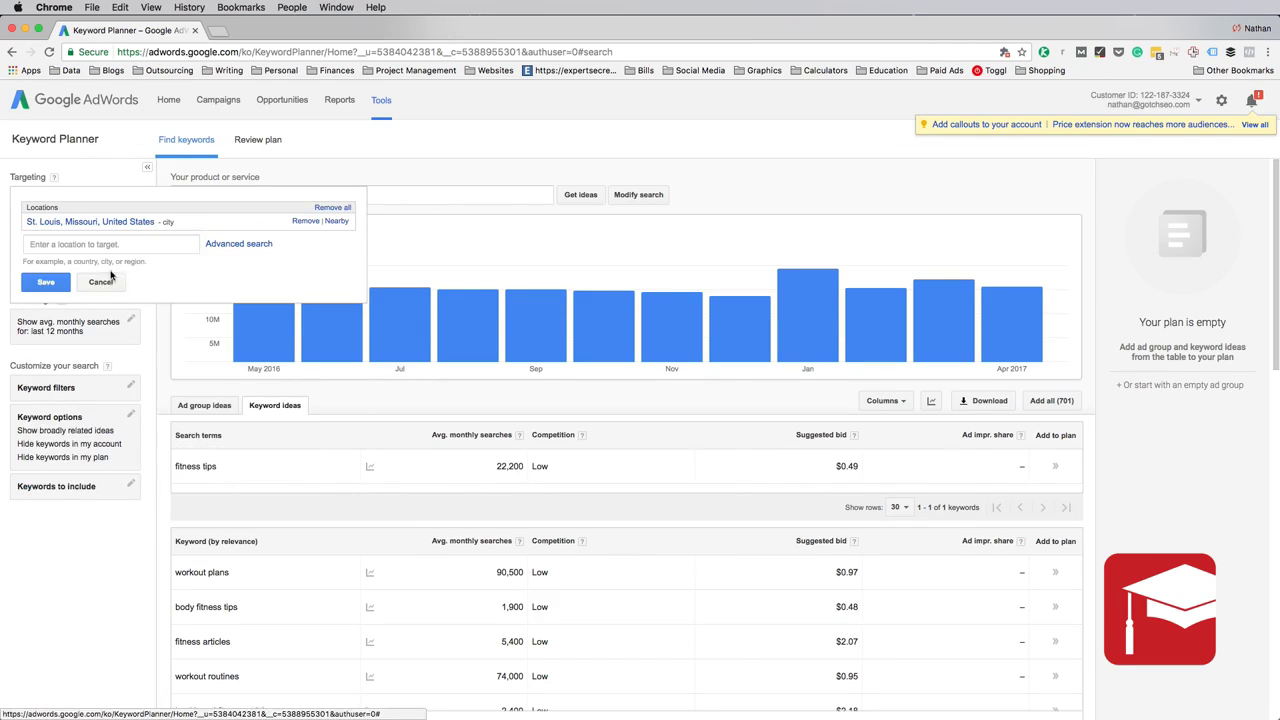
click(46, 284)
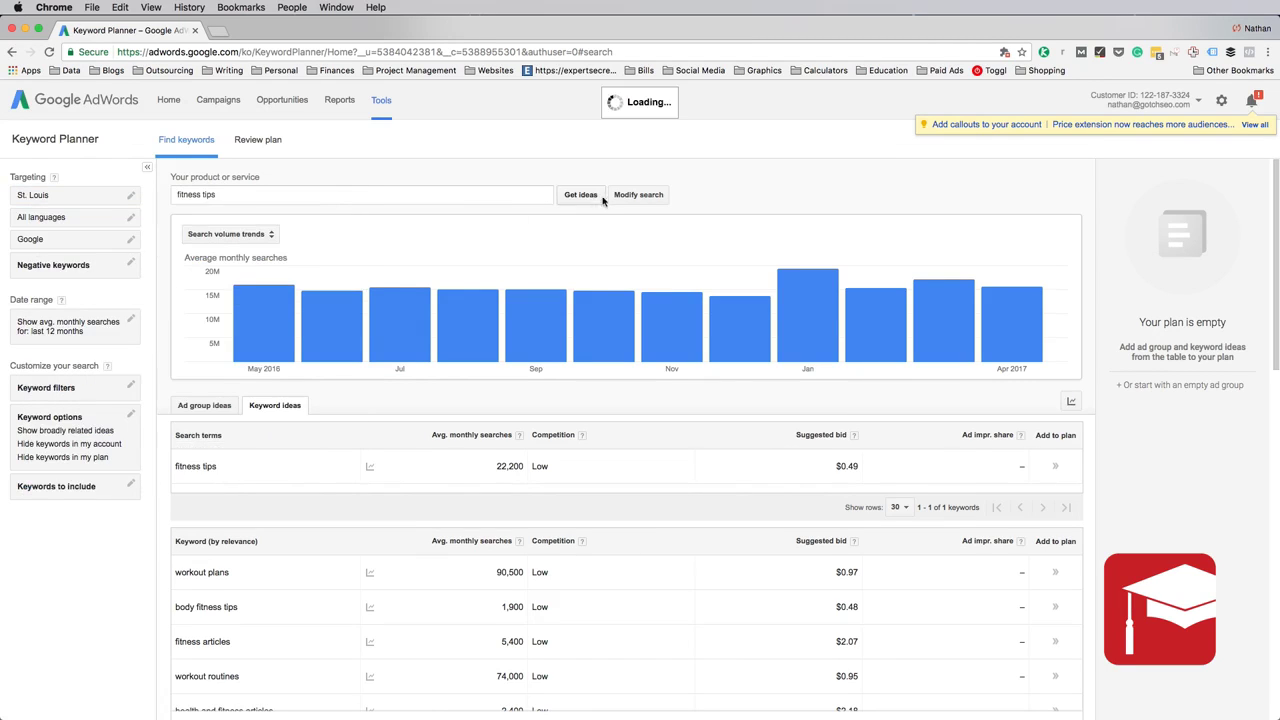
Step: Replace the search term with "personal injury lawyer" and get keyword ideas for it
click(252, 194)
key(super+a)
text(personal injury lawyer)
click(583, 195)
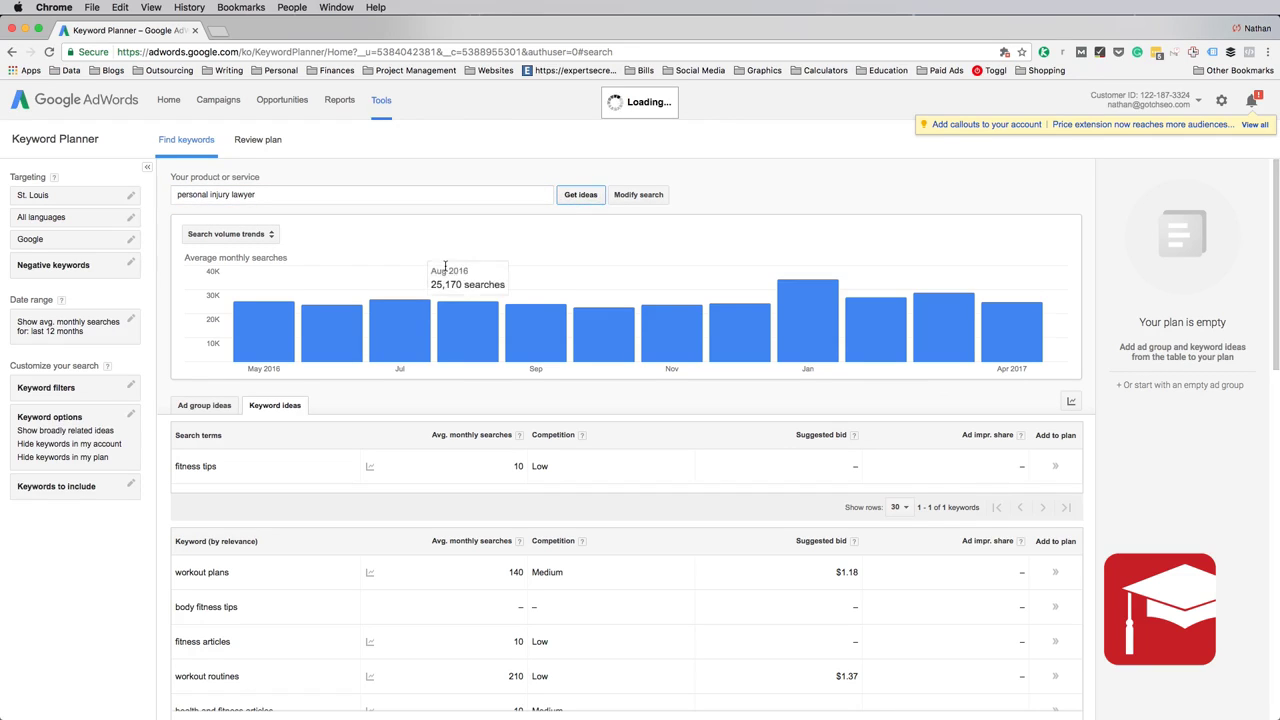
Step: Examine the local keyword ideas for "personal injury lawyer", checking monthly searches, competition and suggested bids
scroll(715, 443, down, 1)
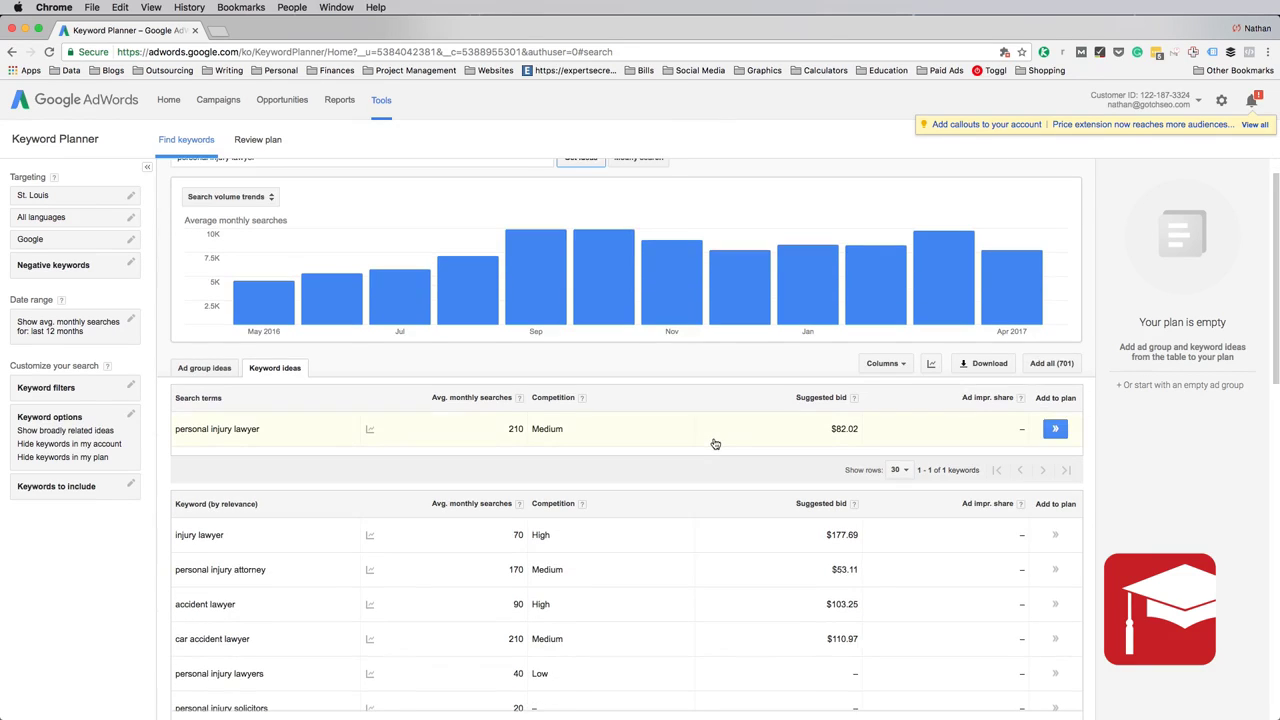
scroll(697, 486, down, 5)
scroll(699, 493, down, 3)
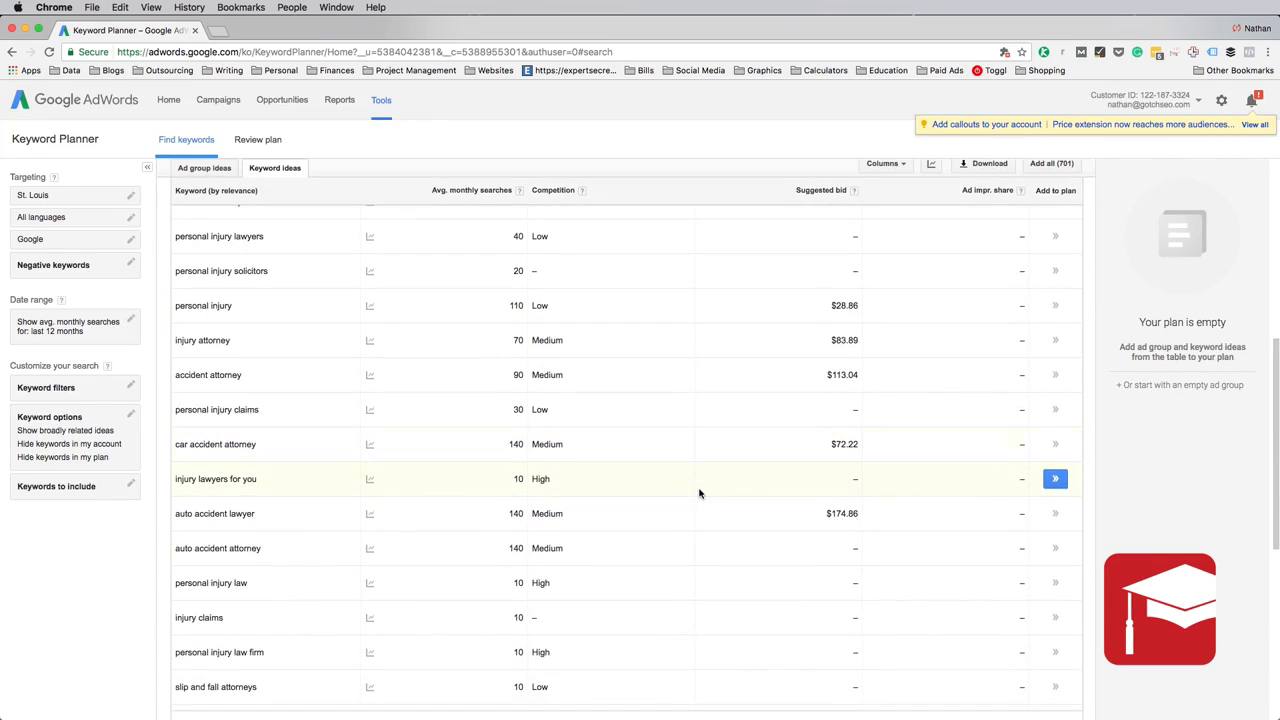
scroll(698, 491, down, 2)
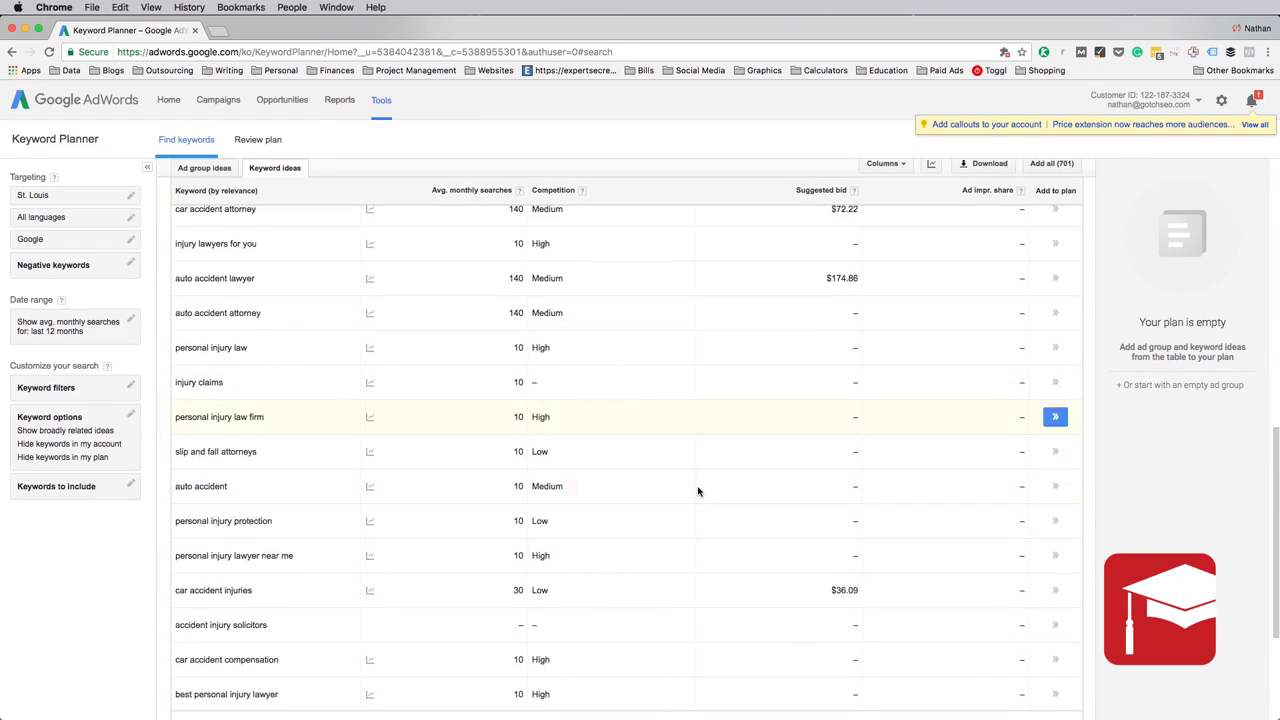
scroll(698, 491, up, 5)
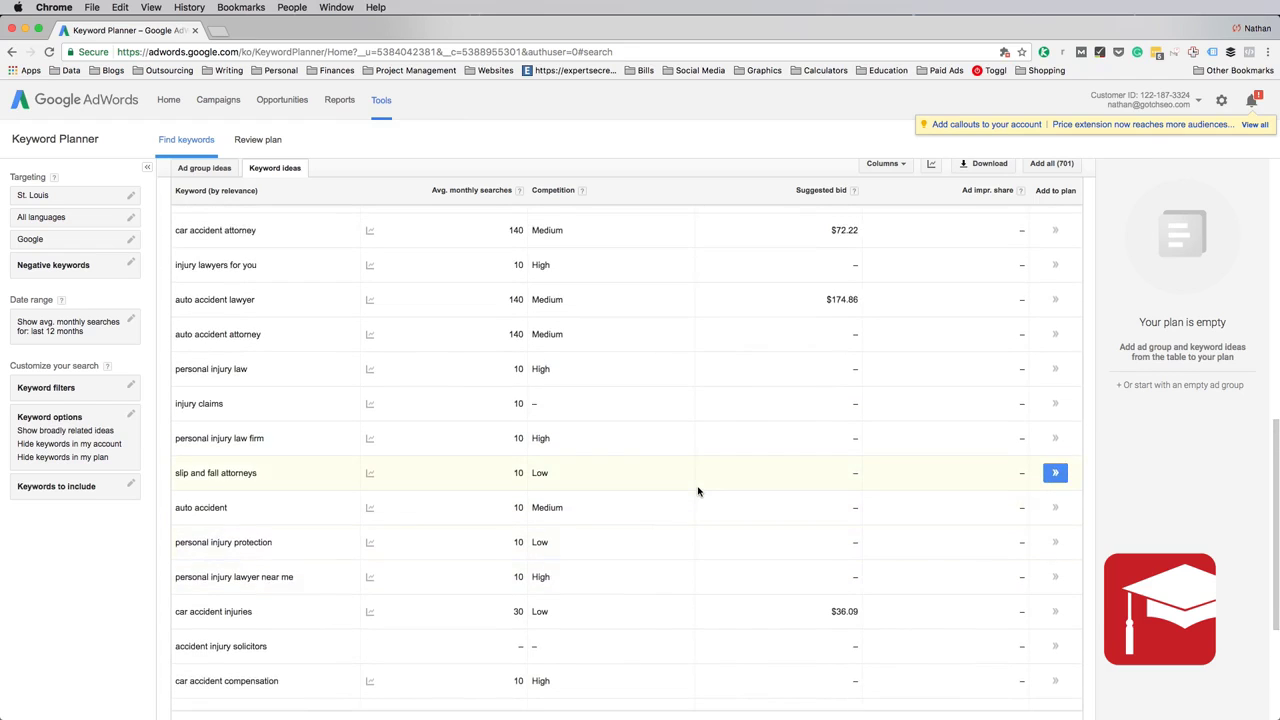
scroll(698, 491, up, 5)
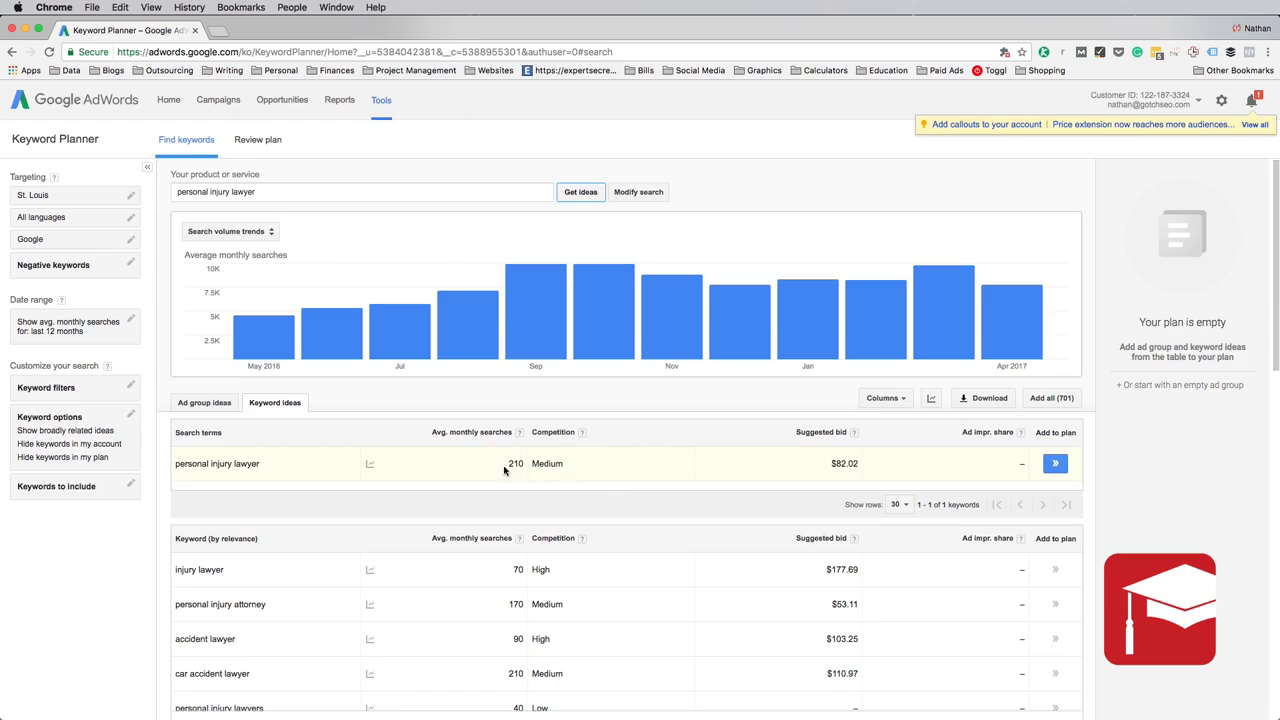
click(269, 192)
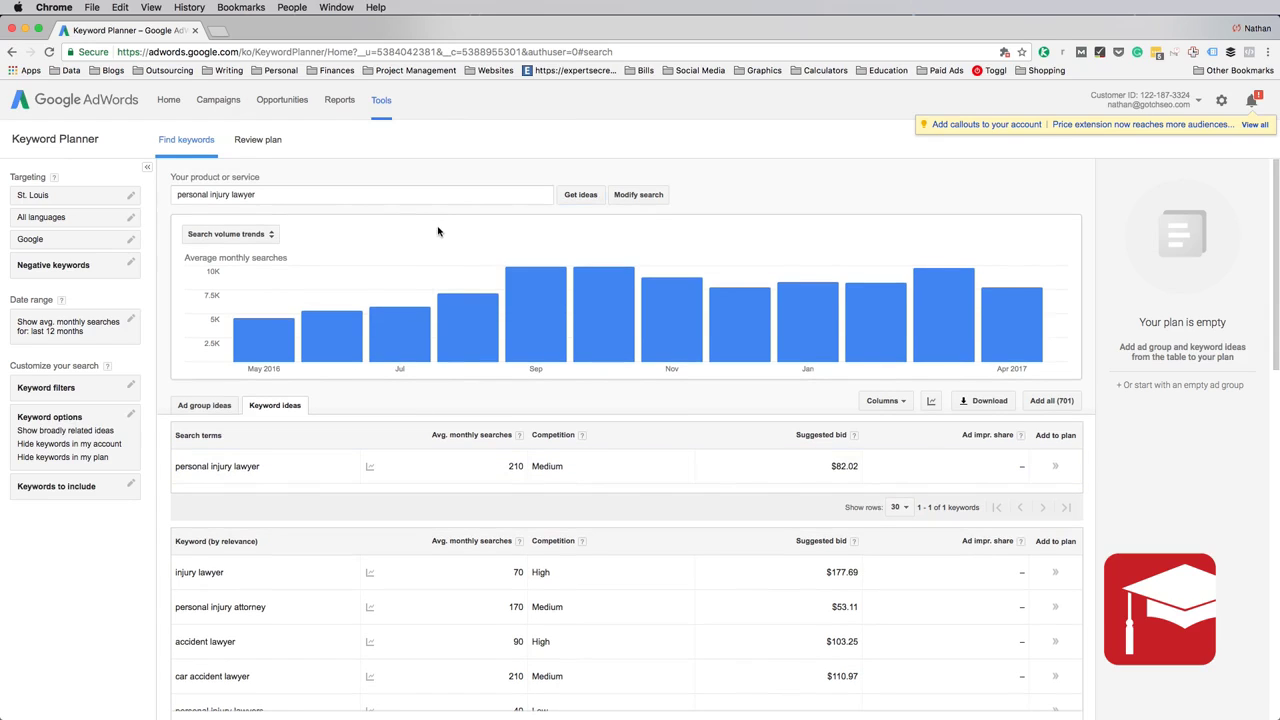
Step: Remove St. Louis from the location targeting so all locations are targeted, and save it
click(129, 200)
click(298, 220)
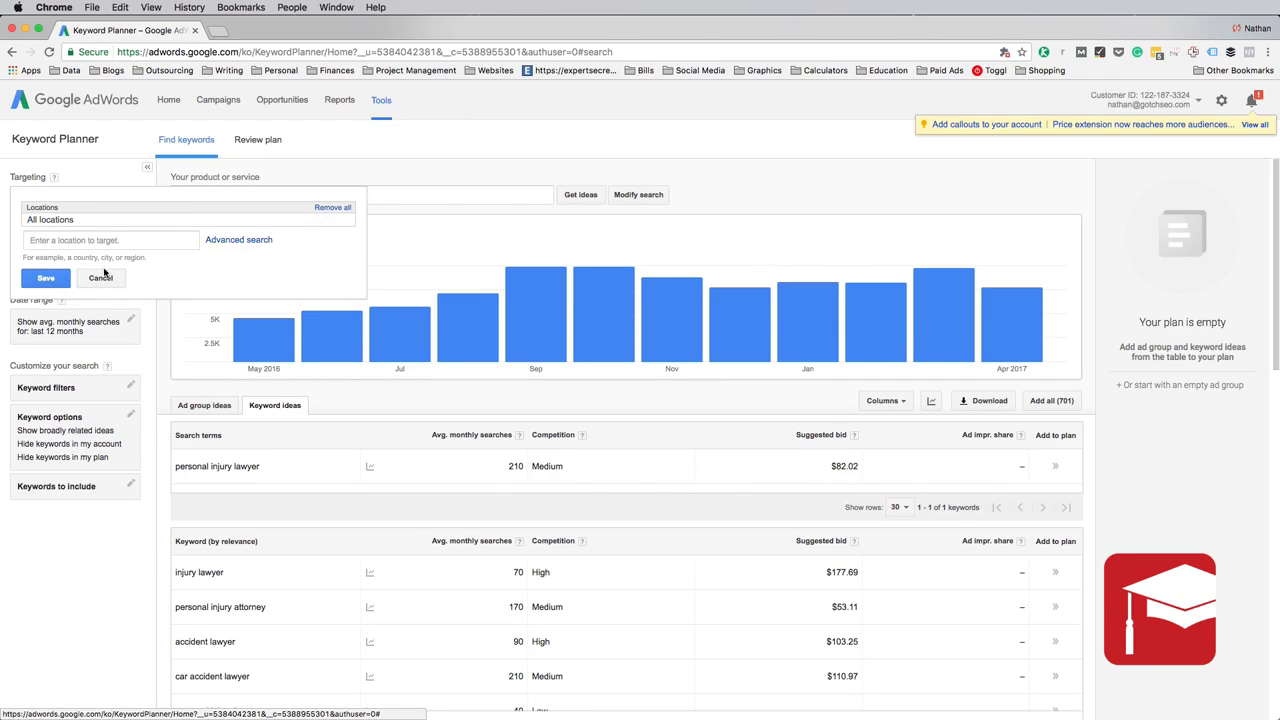
click(45, 278)
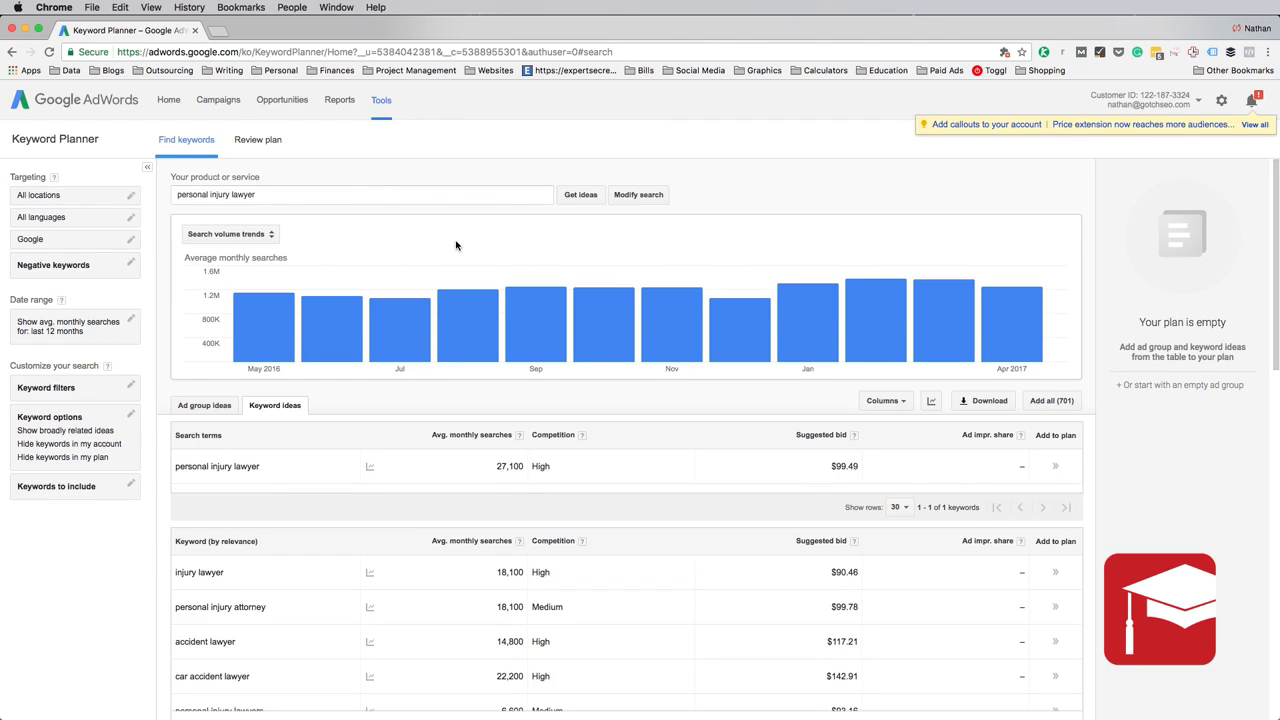
Step: Replace the search term with "fitness tips" and get keyword ideas for it
drag(262, 195, 157, 196)
text(fitness tips)
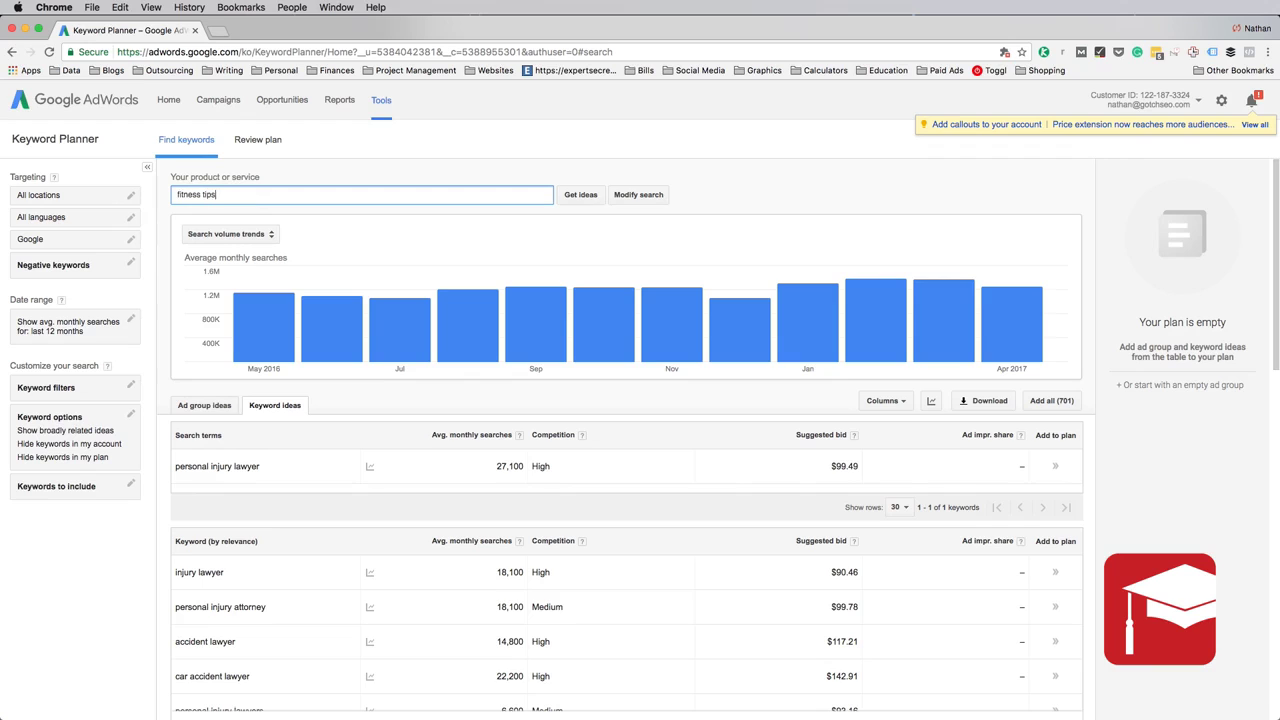
click(576, 194)
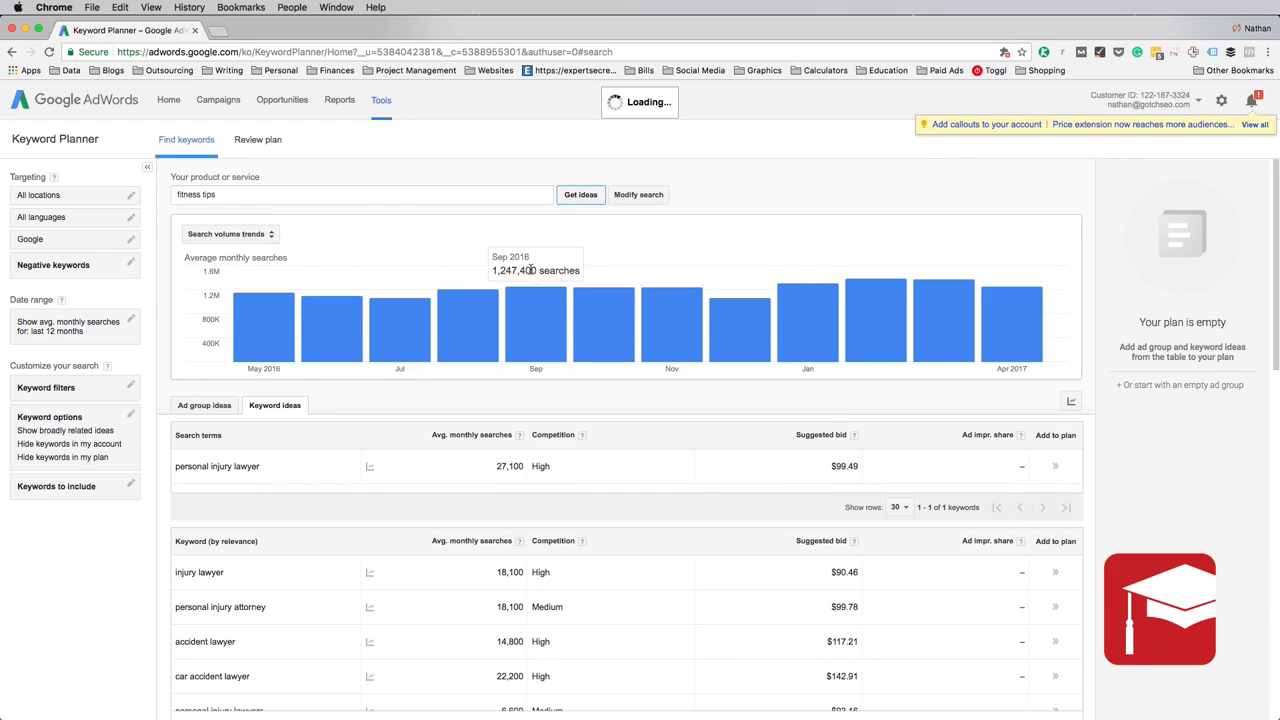
Step: Sort the "fitness tips" keyword ideas by average monthly searches in ascending order
scroll(690, 526, down, 2)
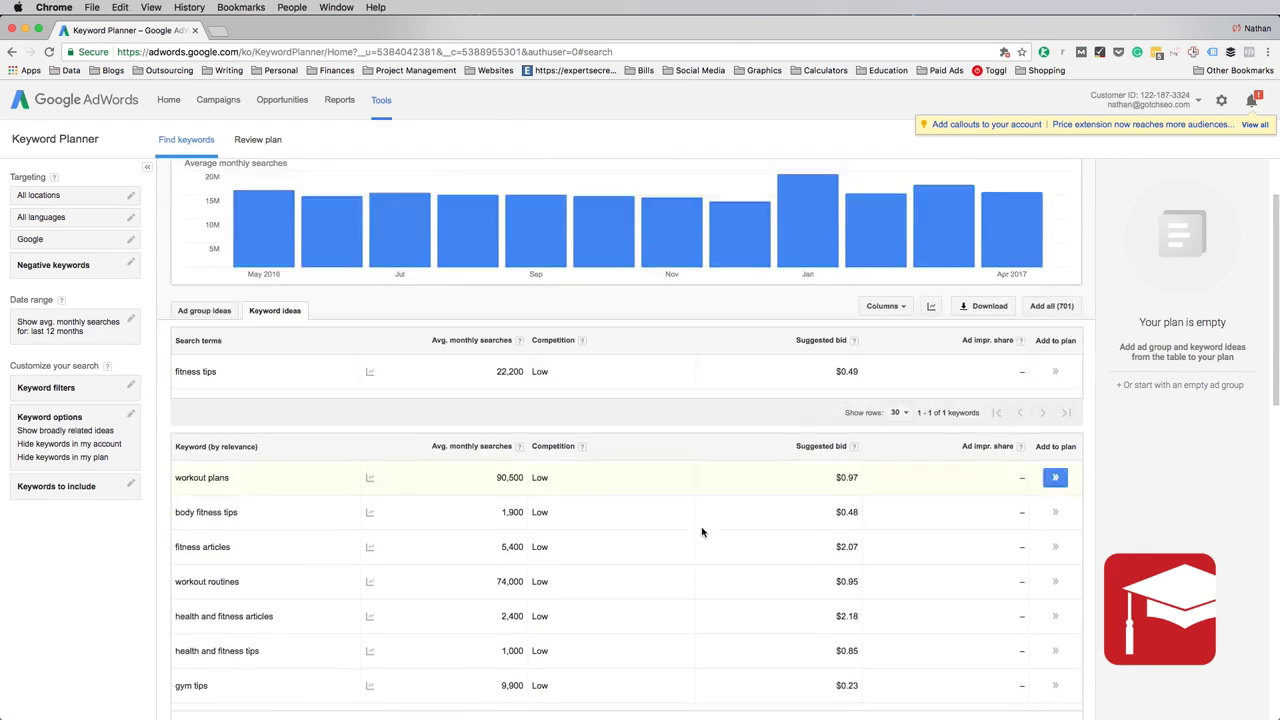
scroll(702, 532, down, 1)
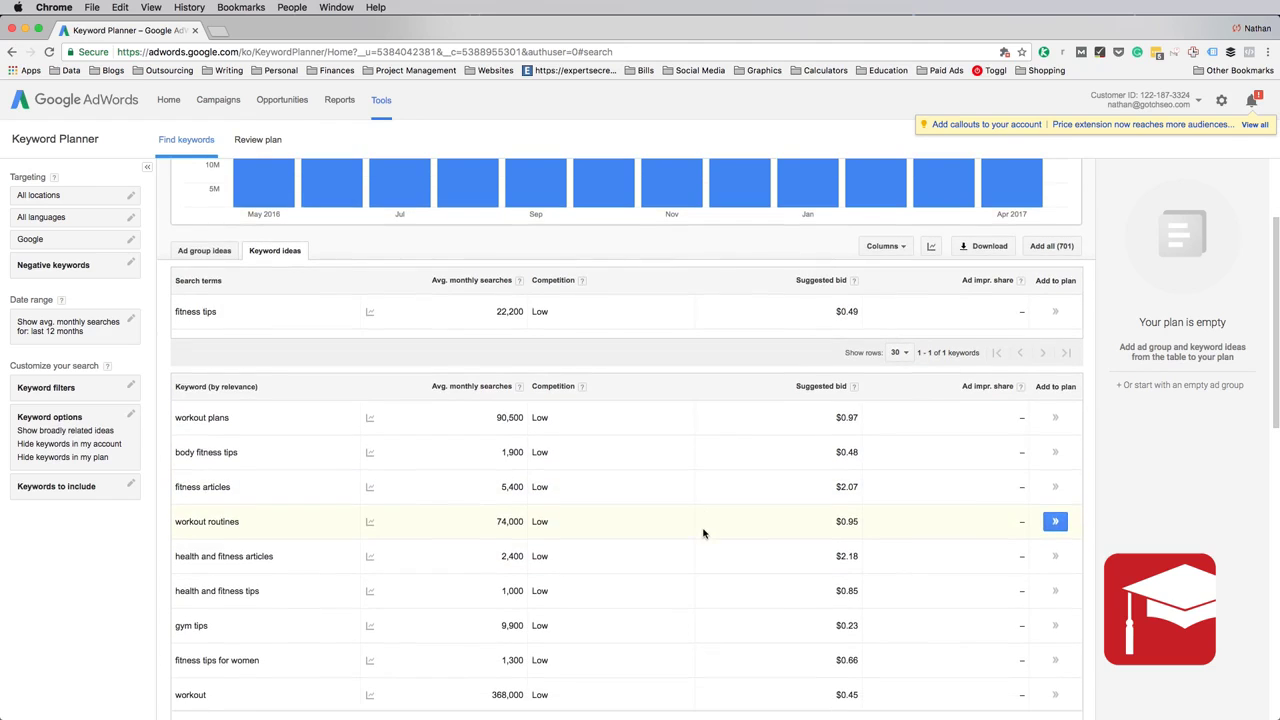
click(478, 390)
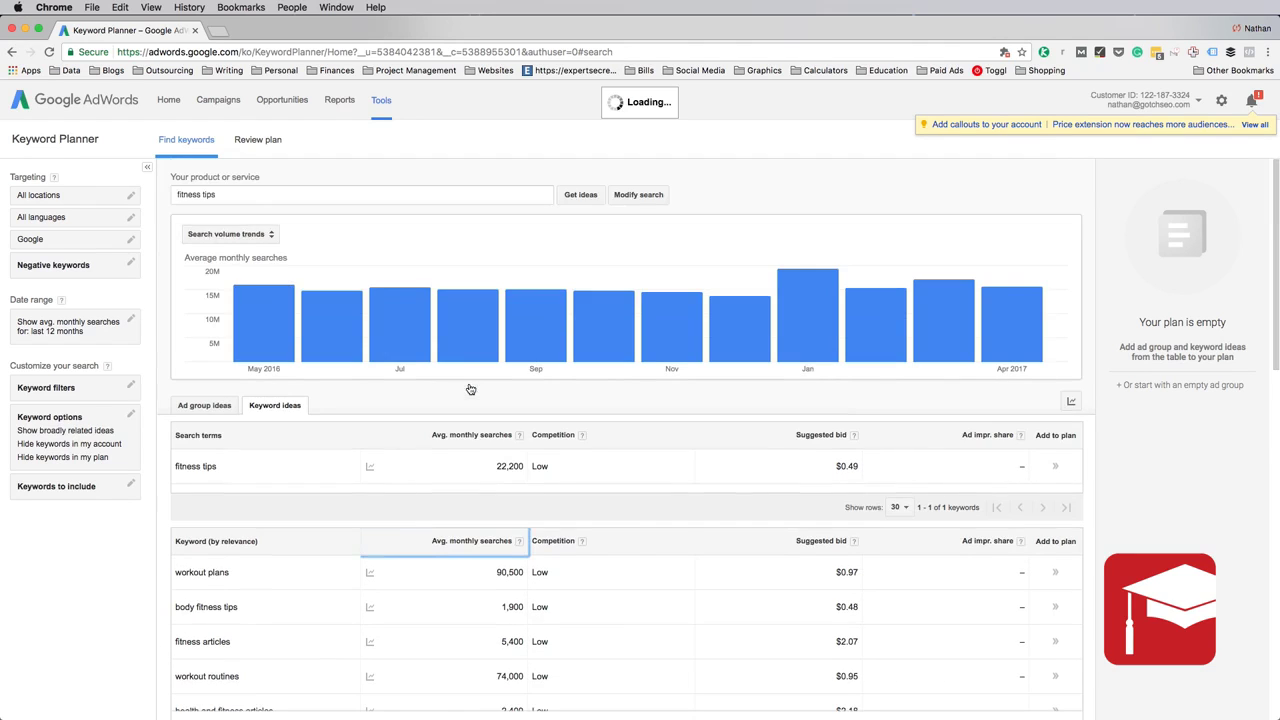
Step: Examine the lowest-volume keyword ideas for "fitness tips", checking their phrasing, monthly searches and competition
scroll(670, 540, down, 2)
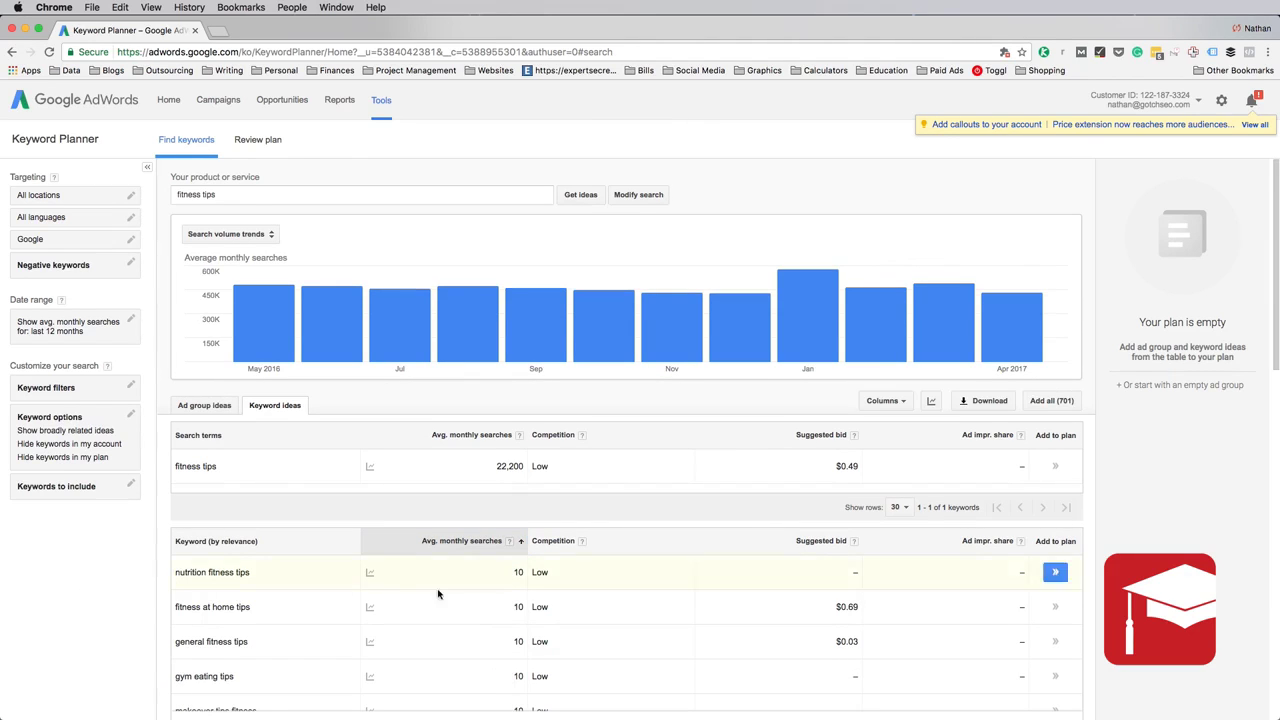
scroll(548, 480, down, 5)
scroll(337, 580, down, 7)
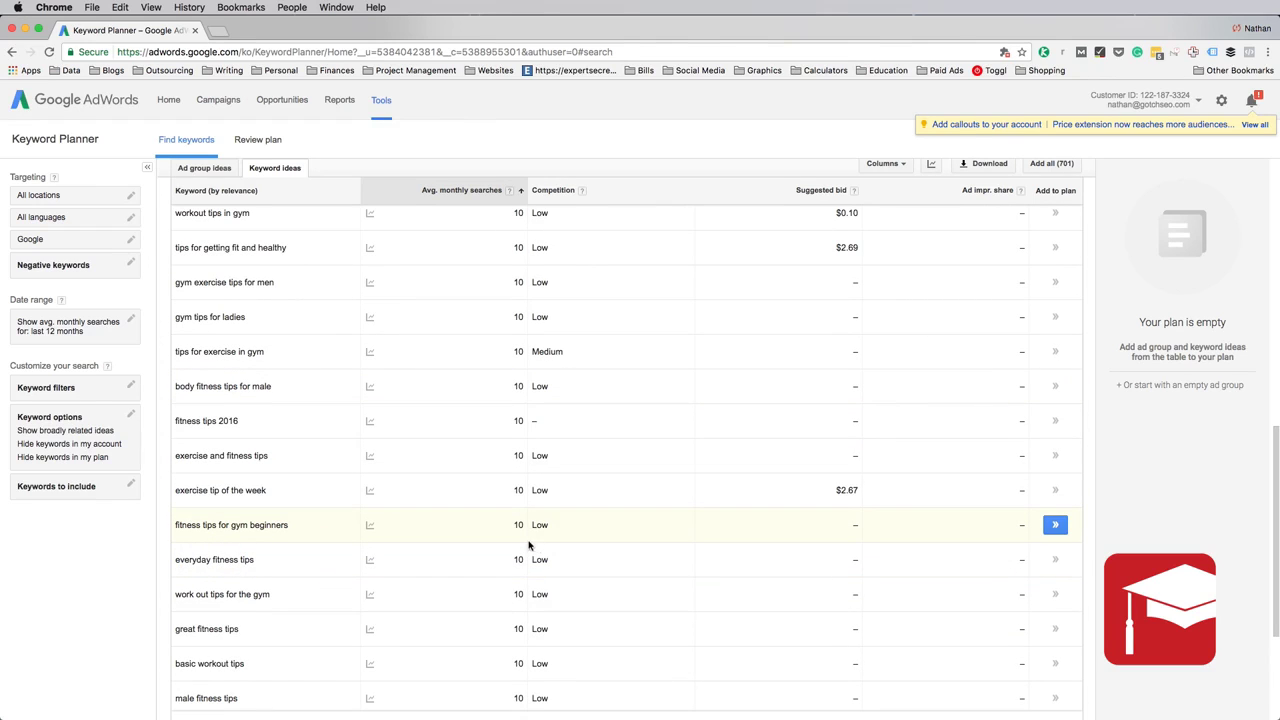
scroll(515, 540, up, 1)
scroll(511, 537, up, 9)
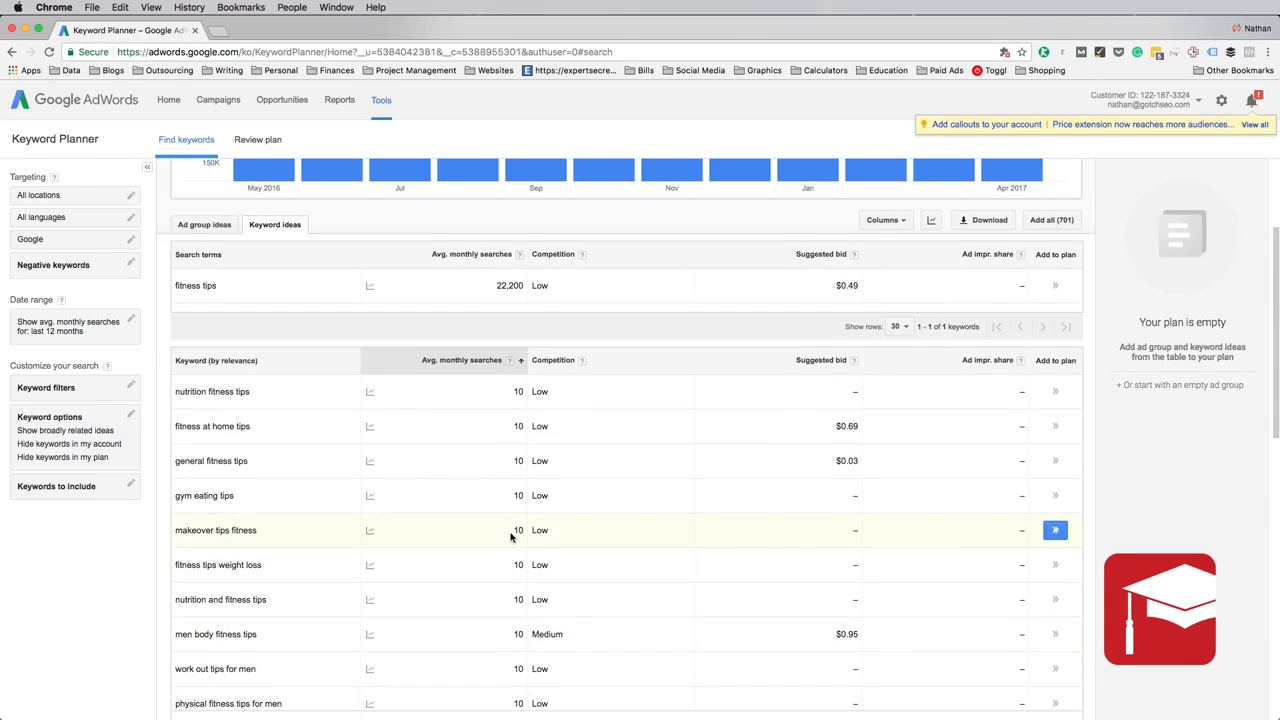
scroll(511, 537, up, 3)
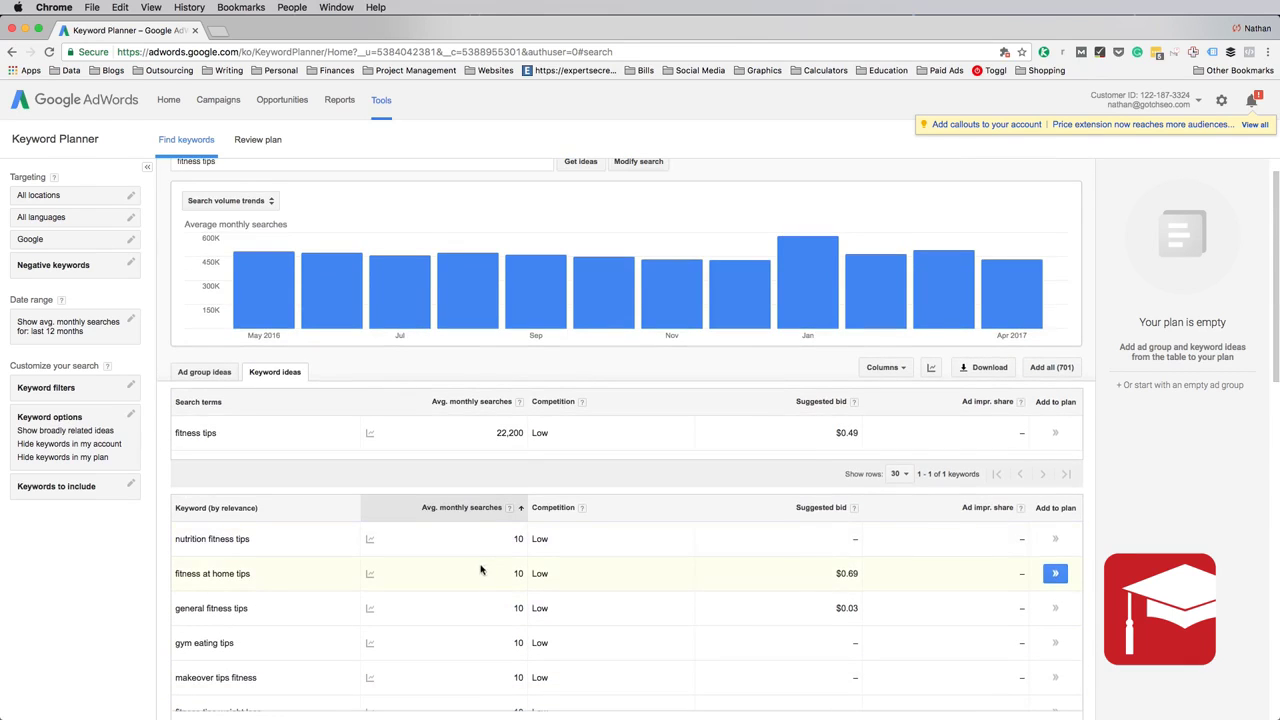
scroll(490, 560, up, 1)
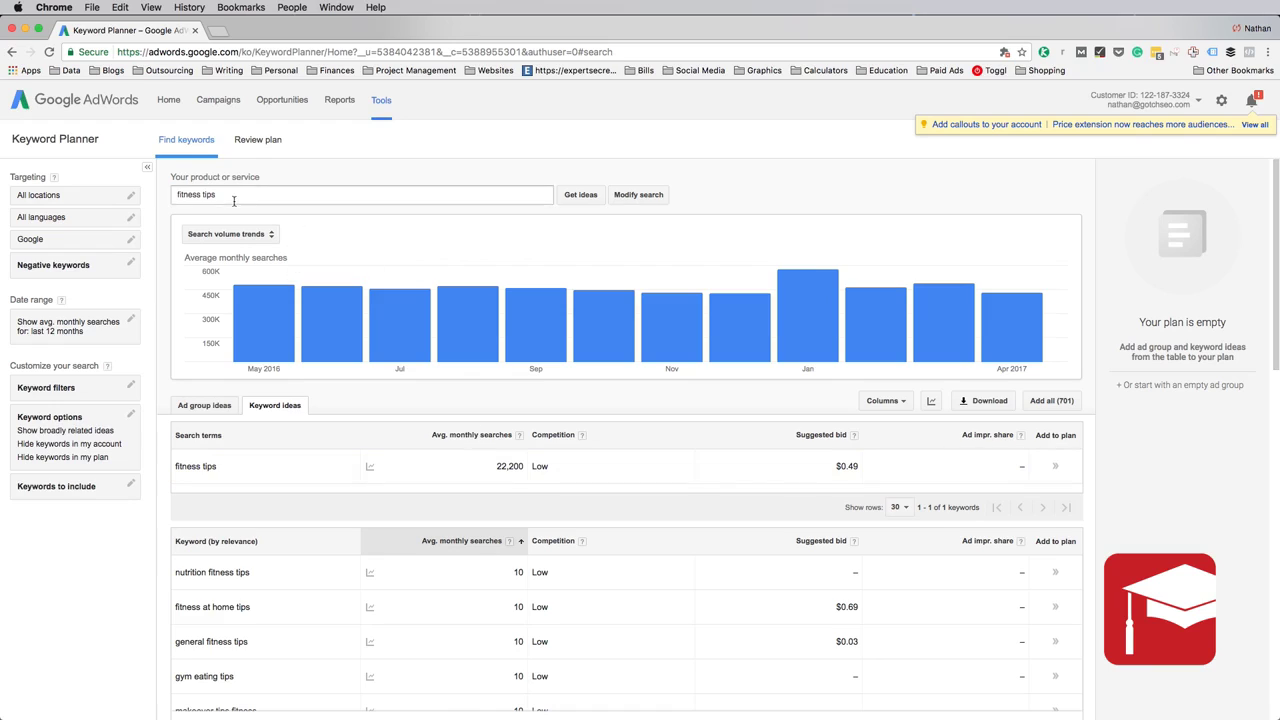
Step: Get keyword ideas for "some random keyword" and check the search volumes of the term and its related ideas
drag(220, 194, 147, 190)
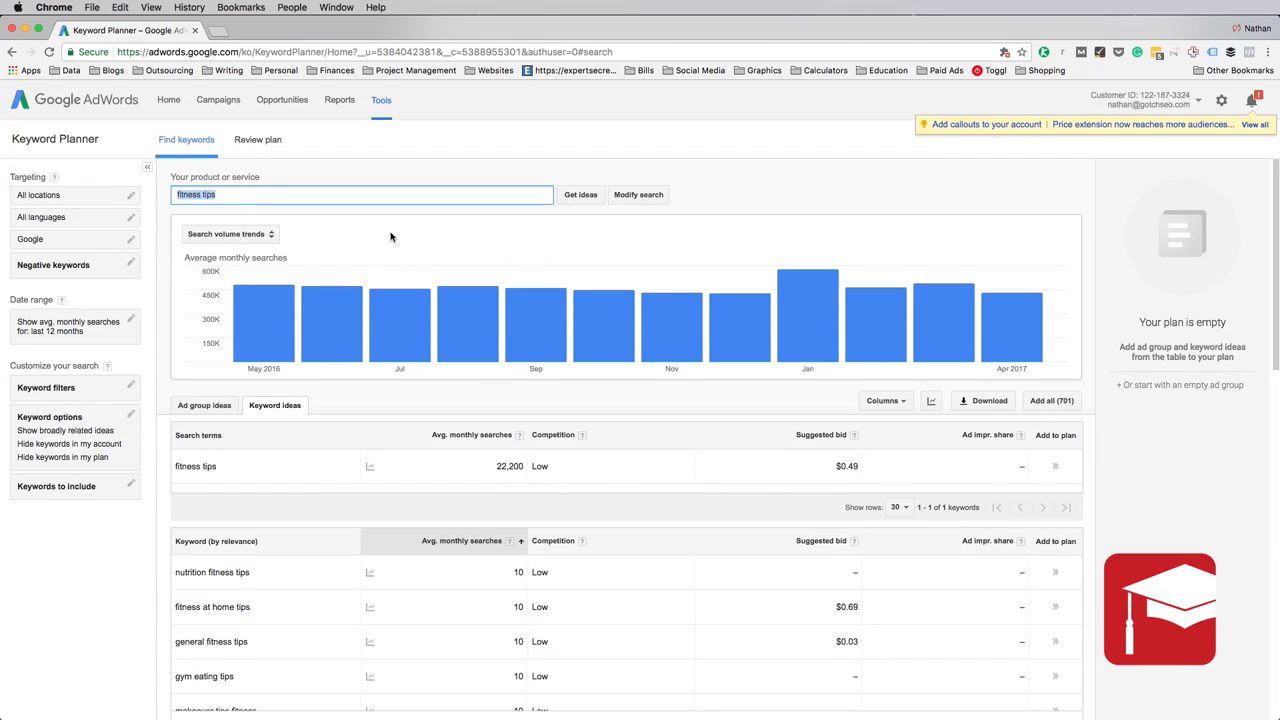
text(some random keyword)
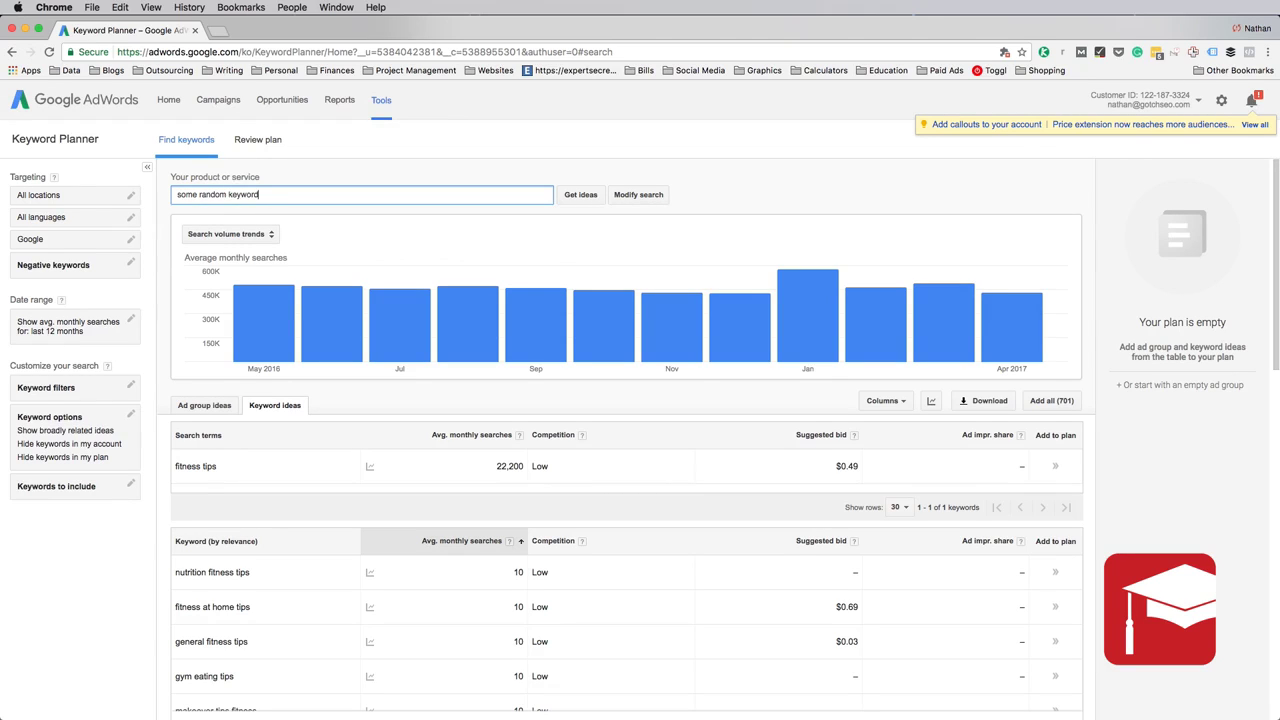
click(589, 197)
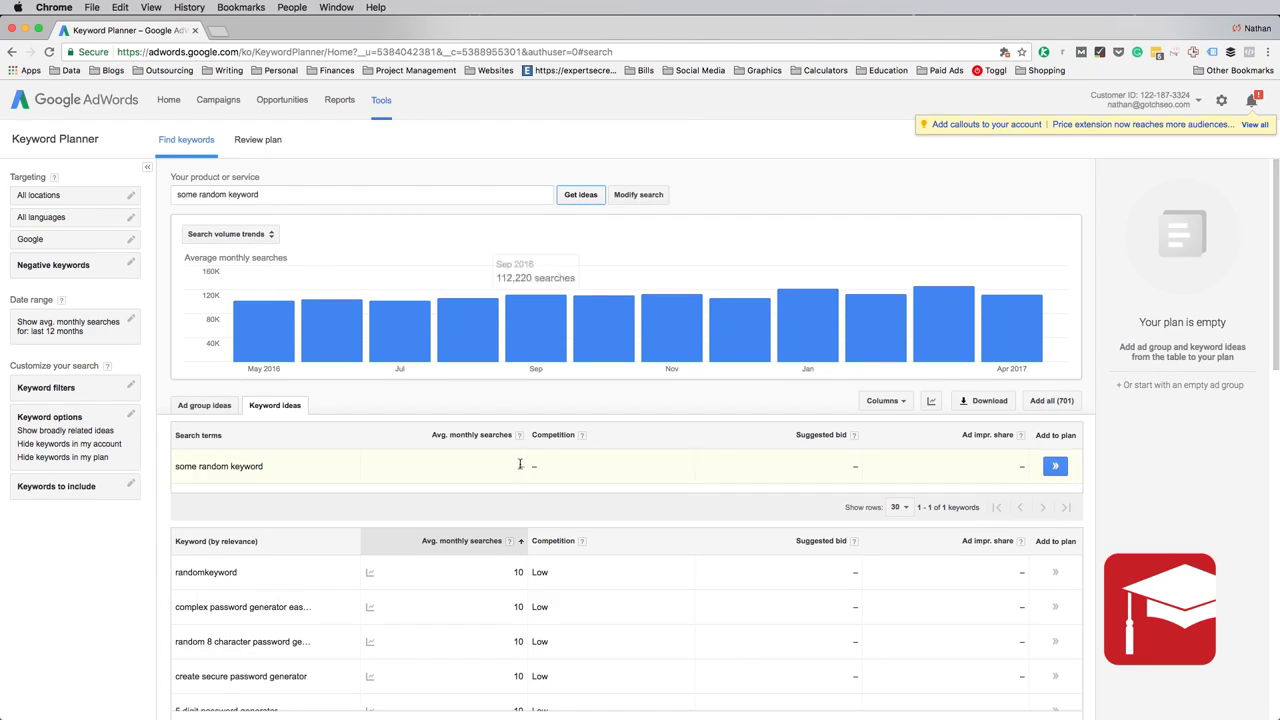
scroll(460, 455, down, 3)
scroll(456, 454, down, 4)
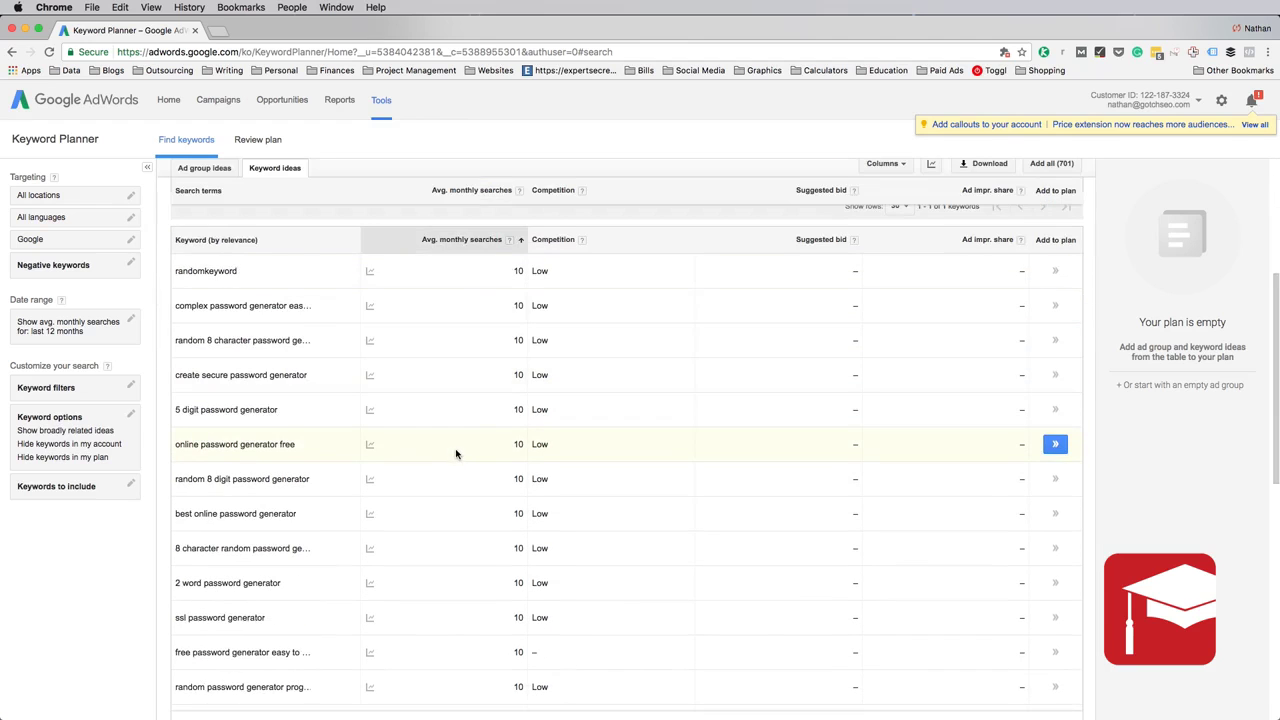
scroll(445, 452, up, 5)
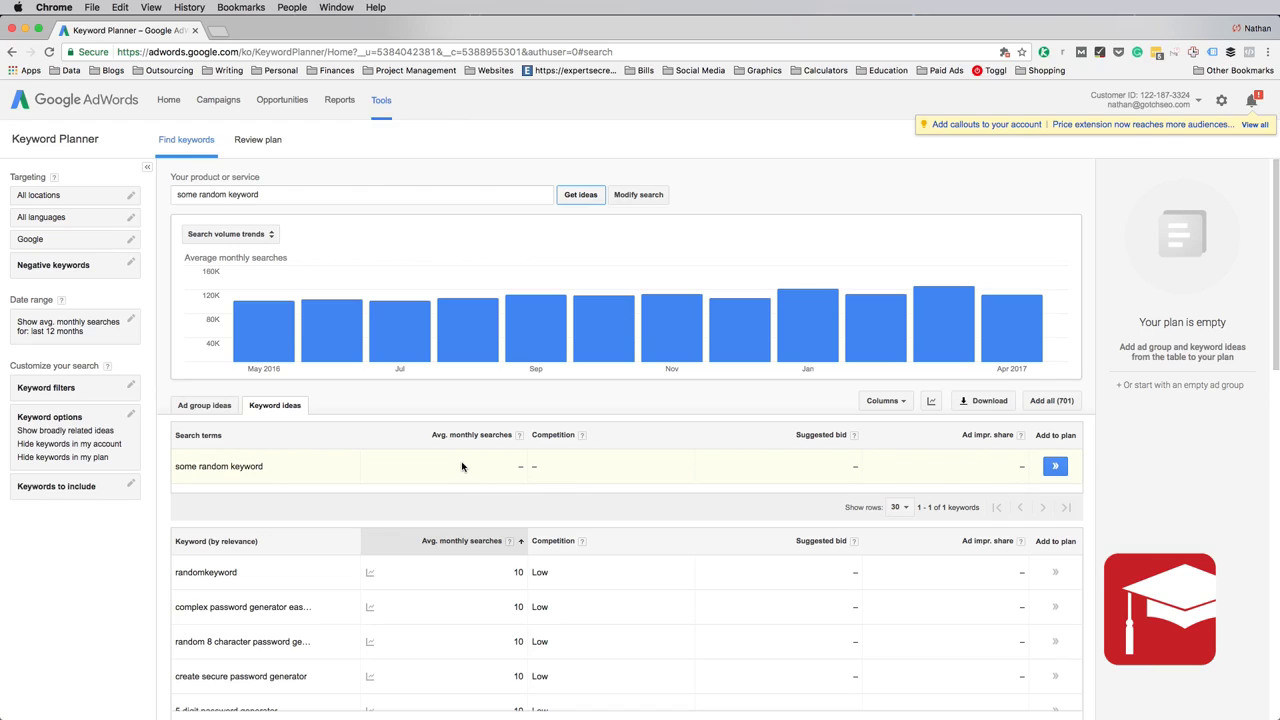
Step: Replace the search term with "how to build backlinks in 2017" and get keyword ideas for it
drag(275, 195, 160, 194)
text(how to b)
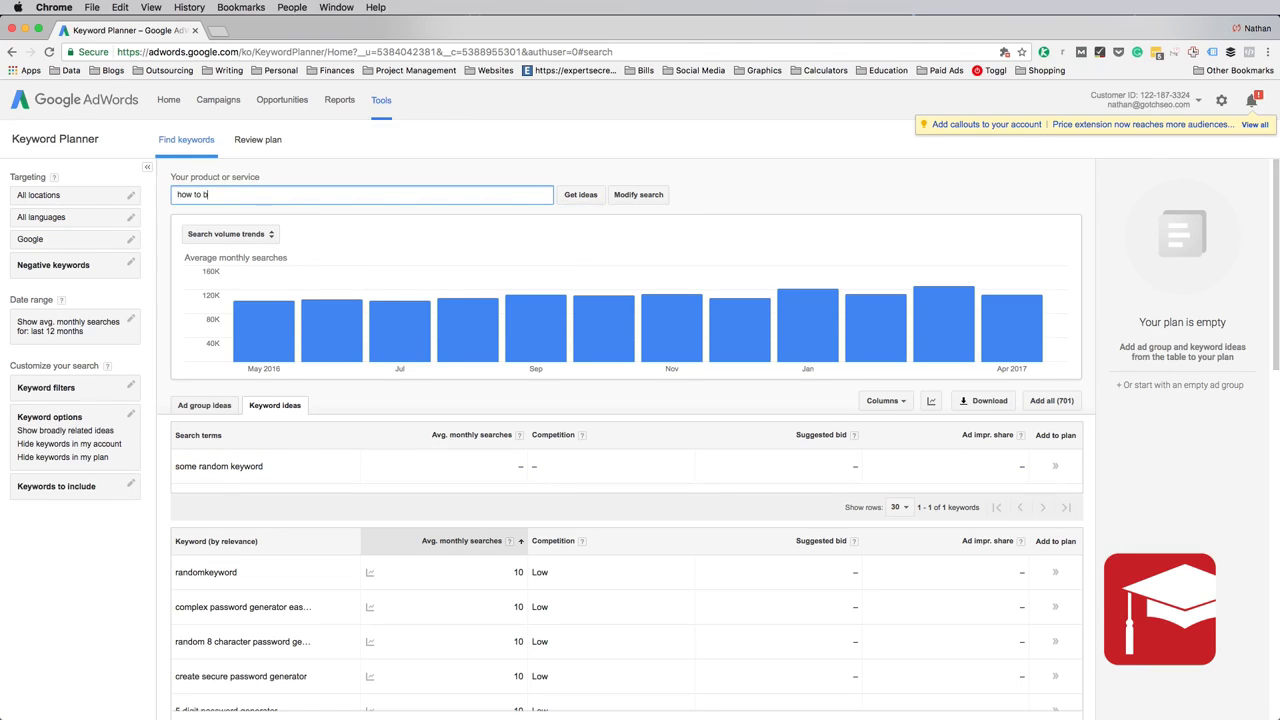
text(uild backlinks in 2017)
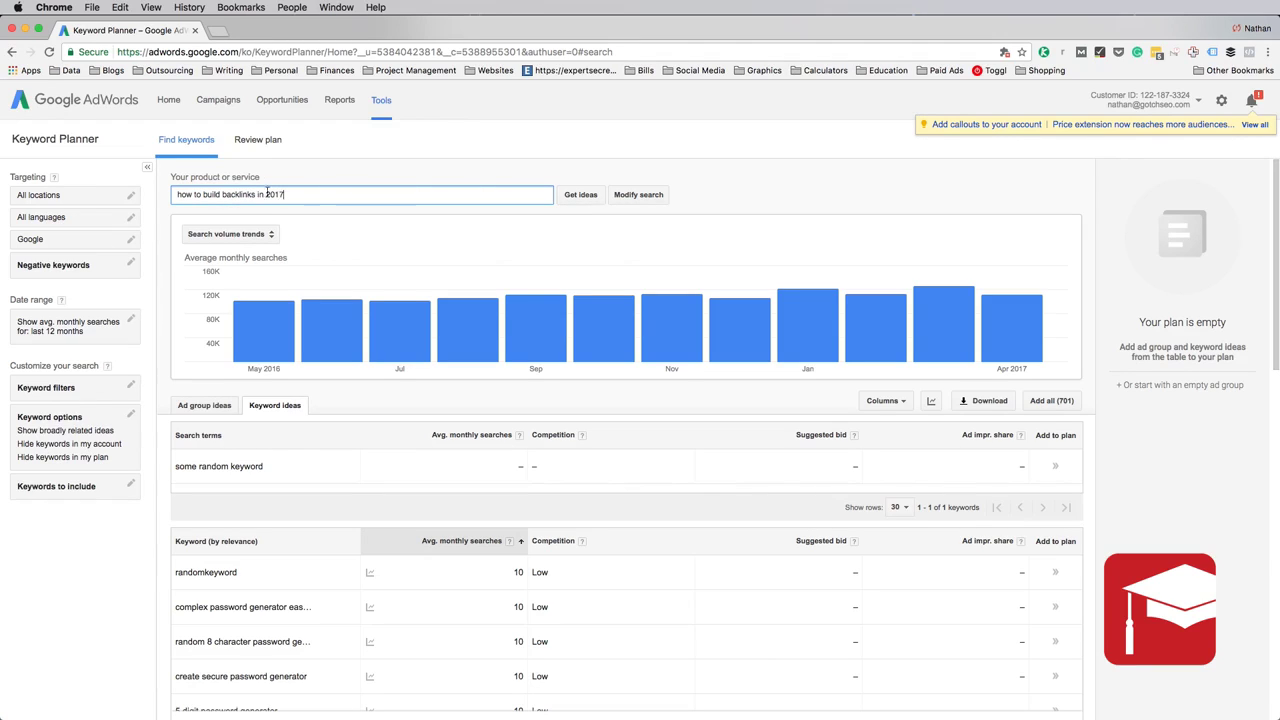
click(580, 195)
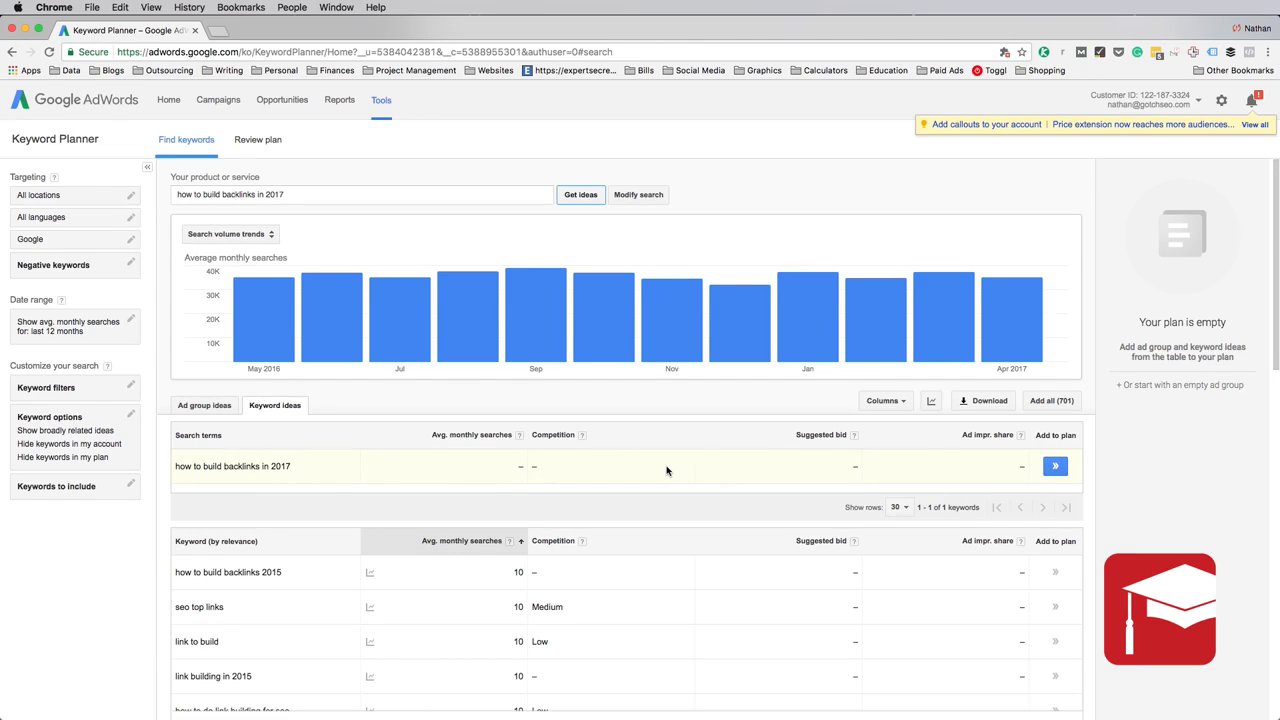
Step: Examine the average monthly searches for "how to build backlinks in 2017" and compare them with its related keyword ideas
scroll(667, 470, down, 2)
scroll(667, 470, down, 2)
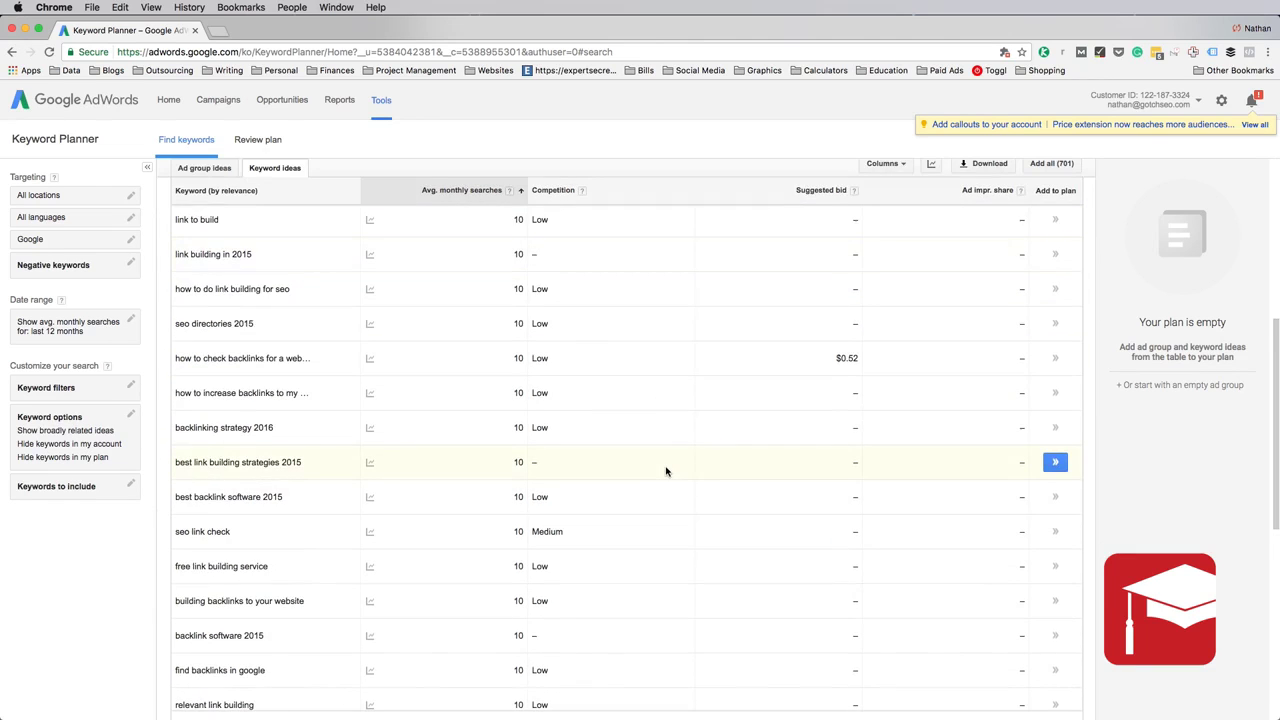
scroll(667, 470, up, 4)
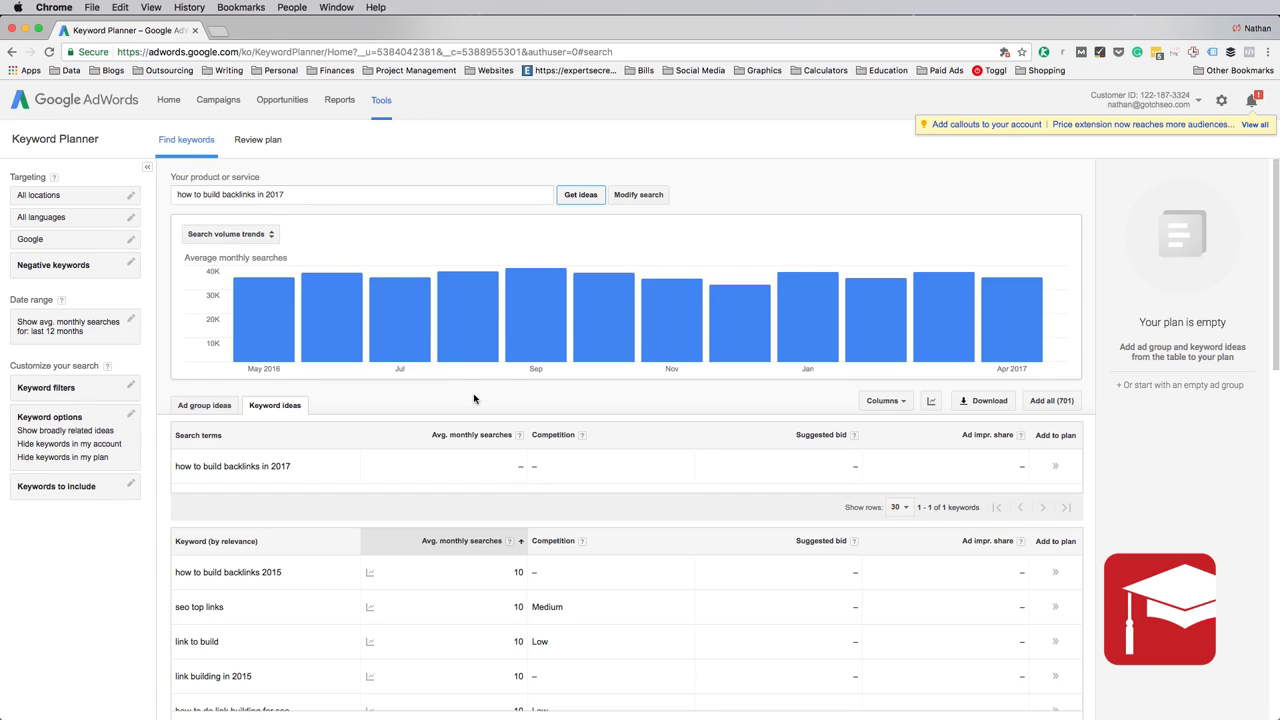
mouse_move(288, 469)
mouse_down()
mouse_move(185, 478)
mouse_move(250, 472)
mouse_move(175, 467)
mouse_move(297, 469)
mouse_up()
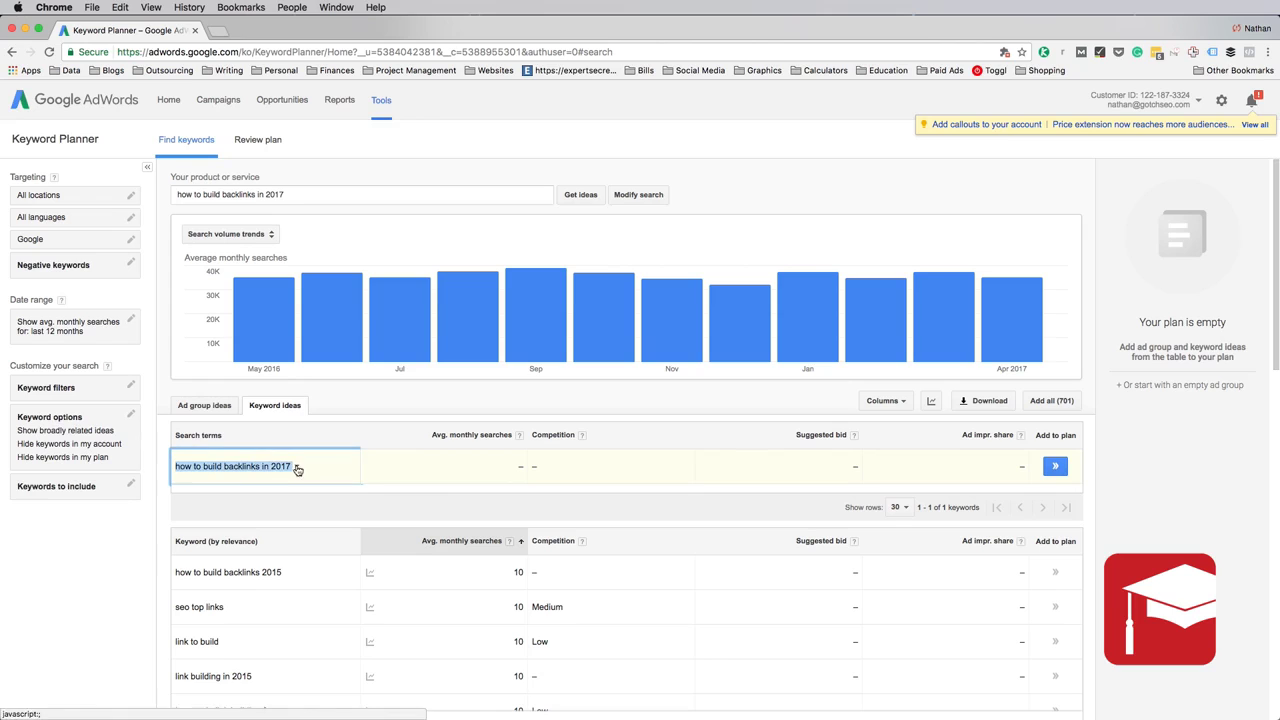
scroll(419, 575, down, 3)
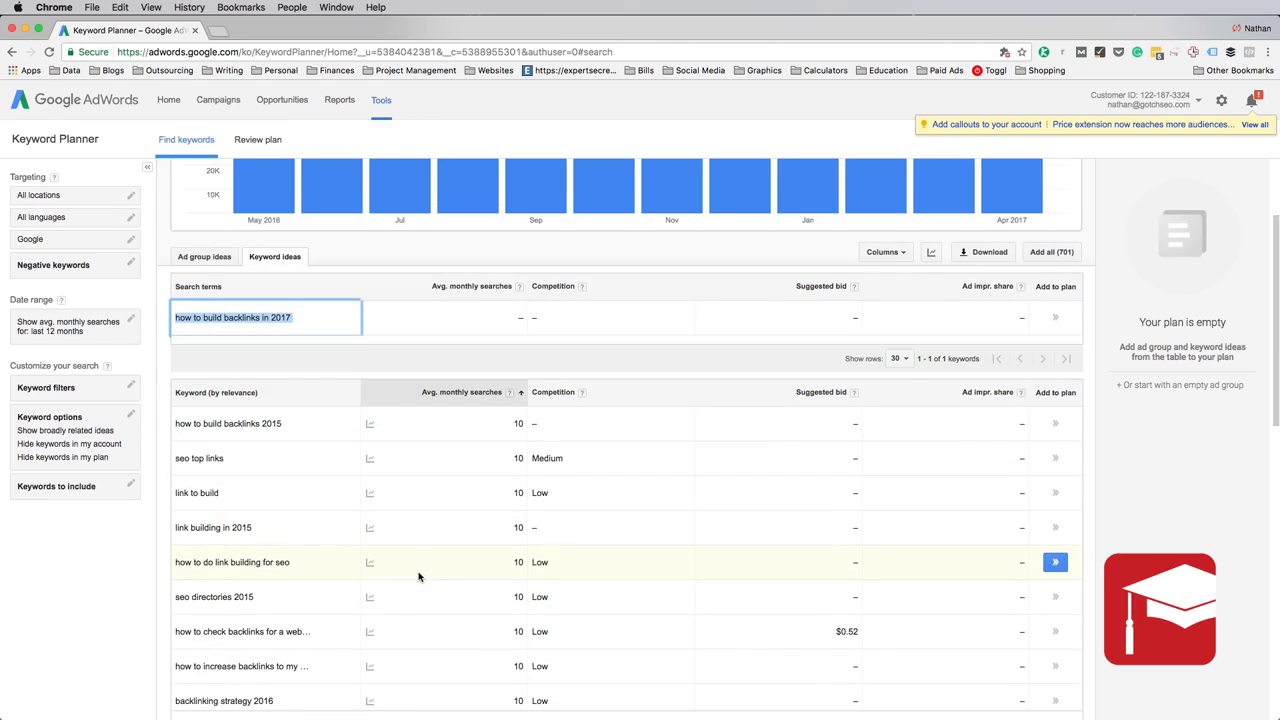
scroll(419, 575, up, 3)
click(468, 452)
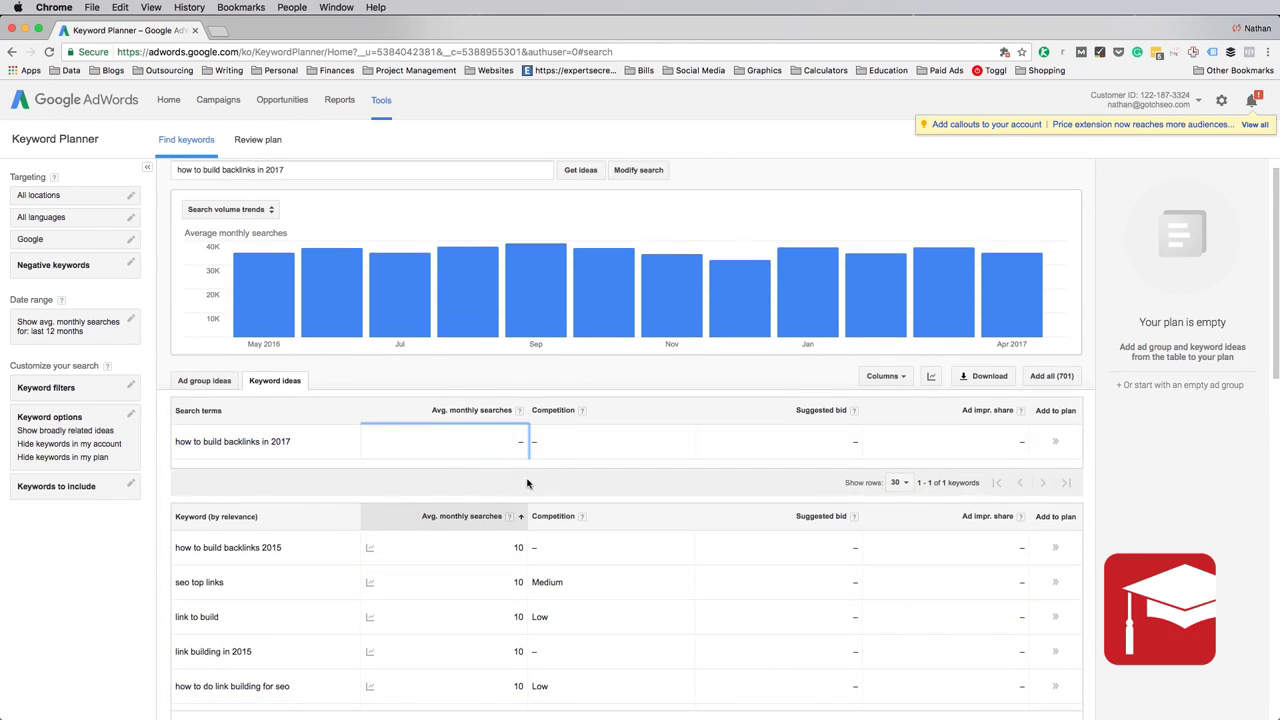
scroll(527, 483, up, 1)
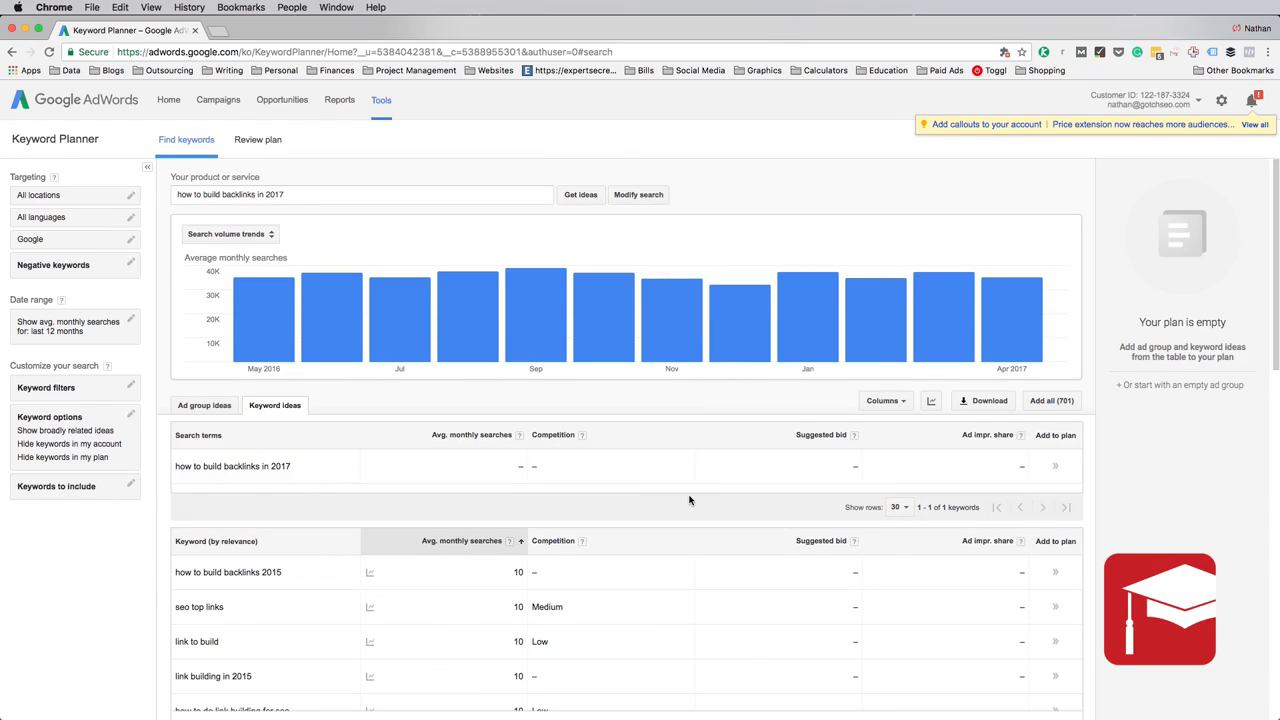